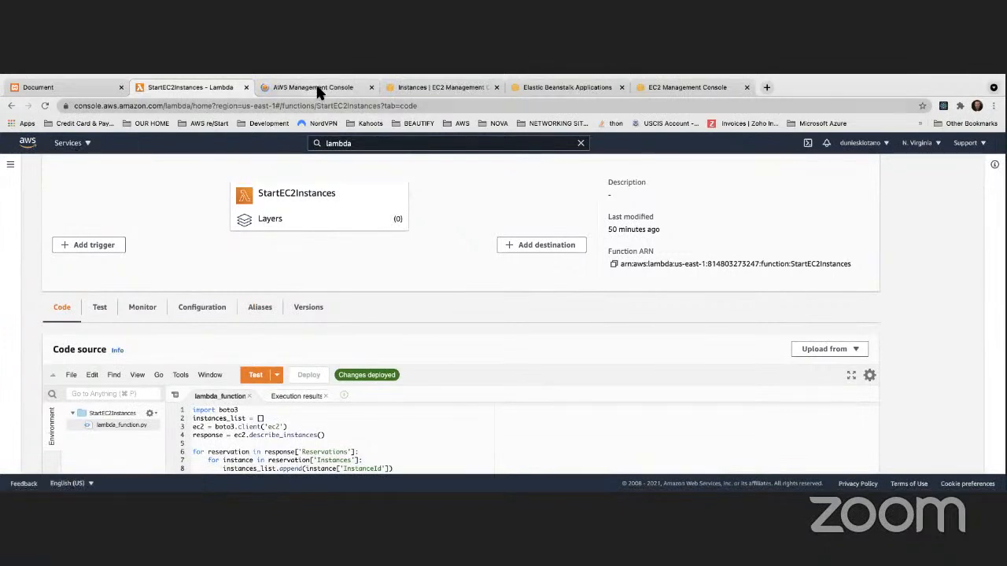
# - Open the StopEC2Instances Lambda function in the AWS Management Console tab and close its execution results to show the code
pyautogui.click(314, 83)
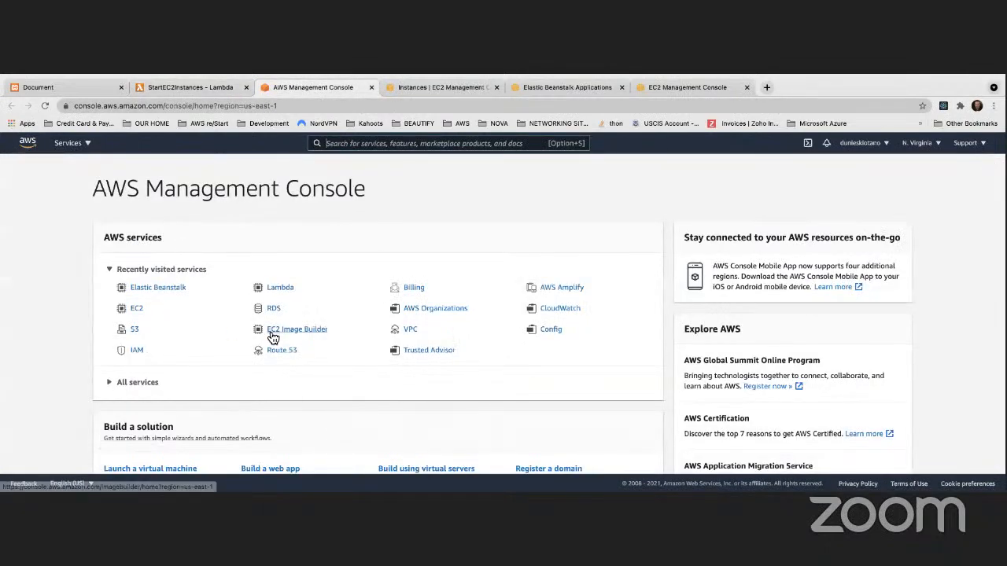
pyautogui.click(281, 291)
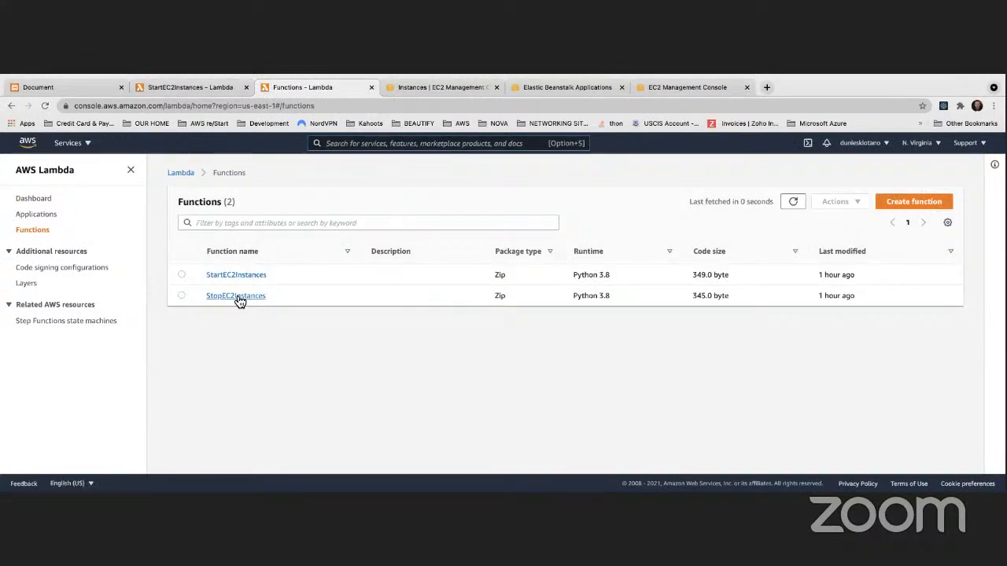
pyautogui.click(239, 297)
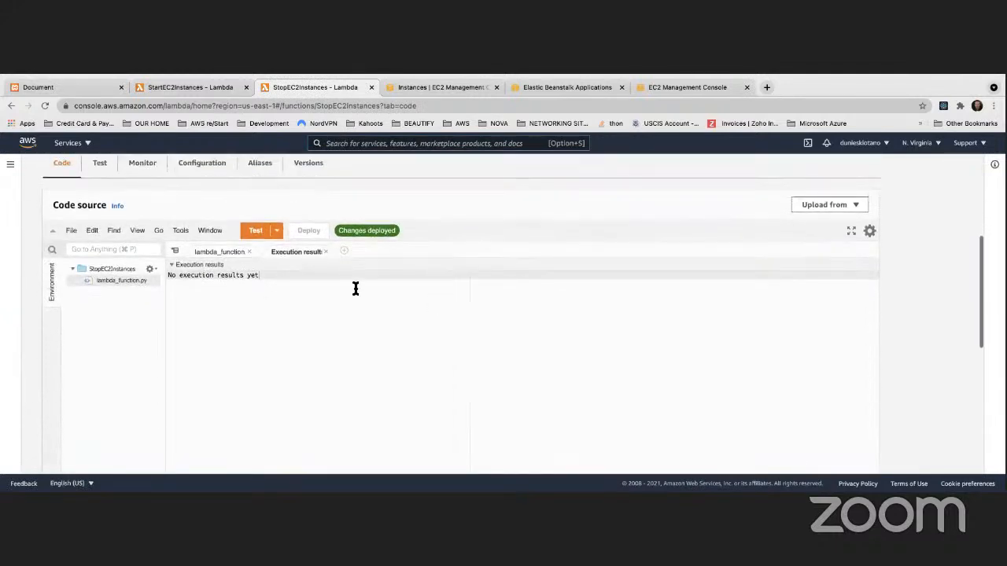
pyautogui.click(326, 251)
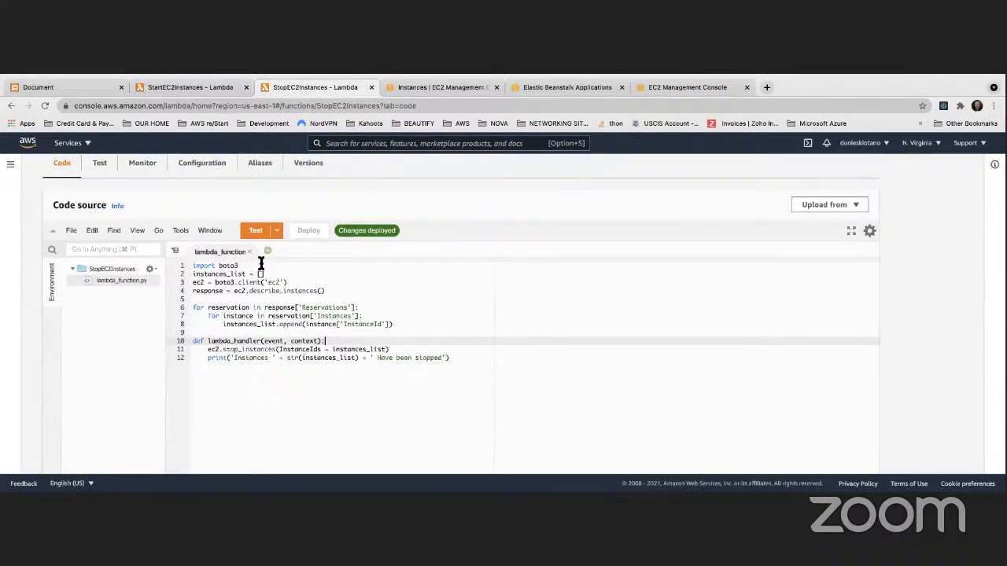
# - Compare the start_instances call in StartEC2Instances with the stop_instances call in StopEC2Instances
pyautogui.click(169, 84)
pyautogui.scroll(-3, 265, 349)
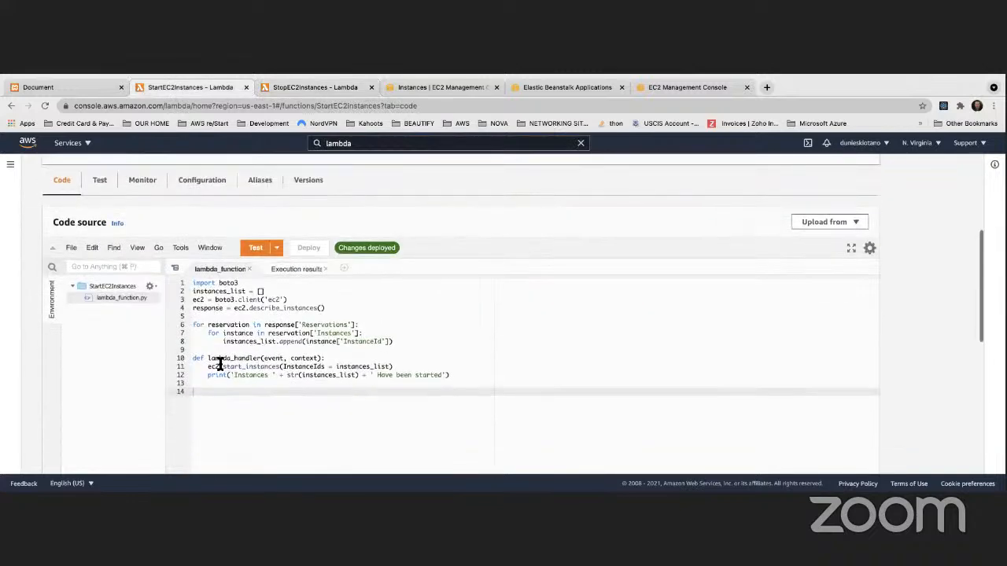
pyautogui.moveTo(223, 366); pyautogui.dragTo(238, 349)
pyautogui.click(314, 87)
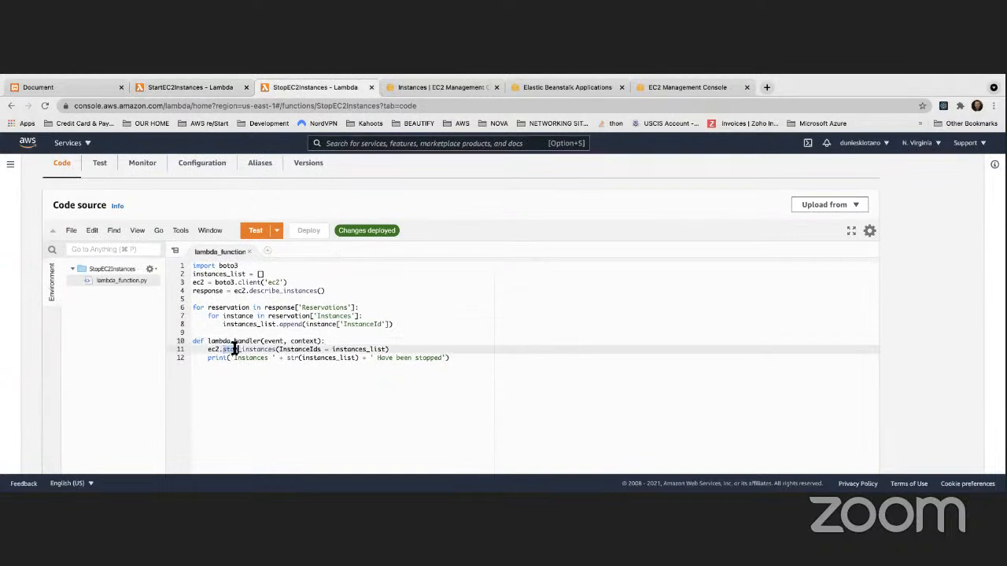
pyautogui.click(224, 355)
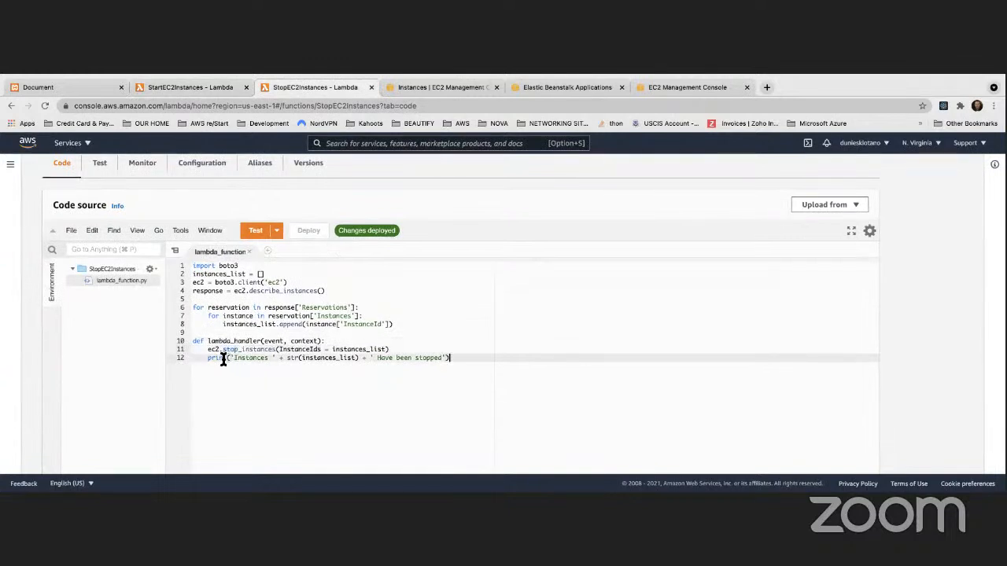
pyautogui.moveTo(223, 349); pyautogui.dragTo(238, 349)
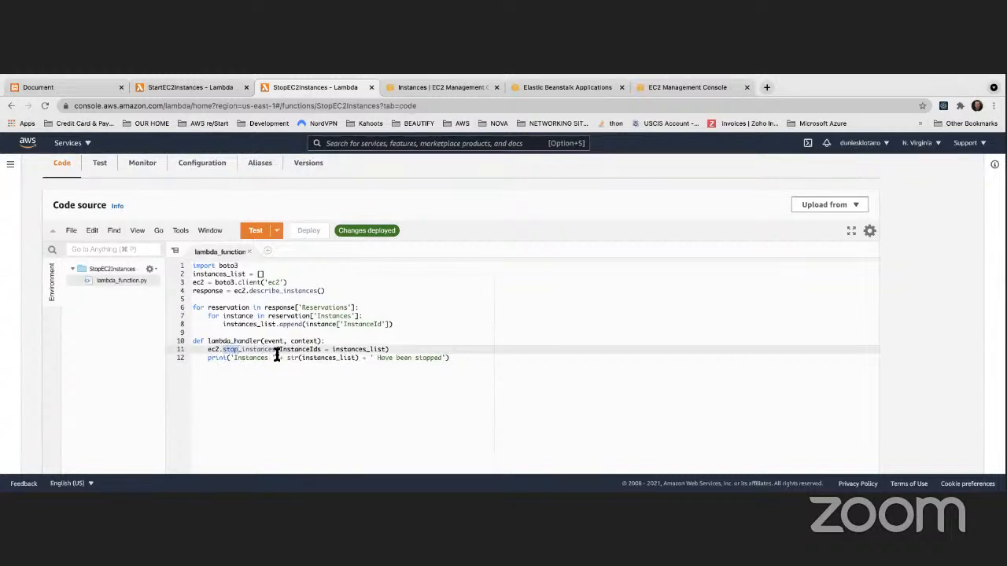
# - Review the full StopEC2Instances code, highlighting the whole script and the word stop on line 11
pyautogui.scroll(1, 257, 343)
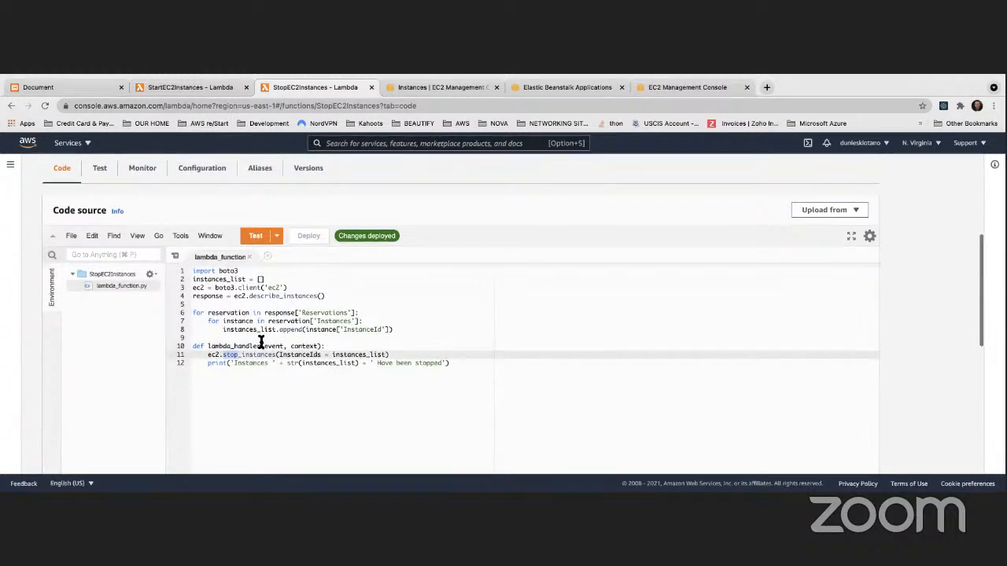
pyautogui.click(354, 338)
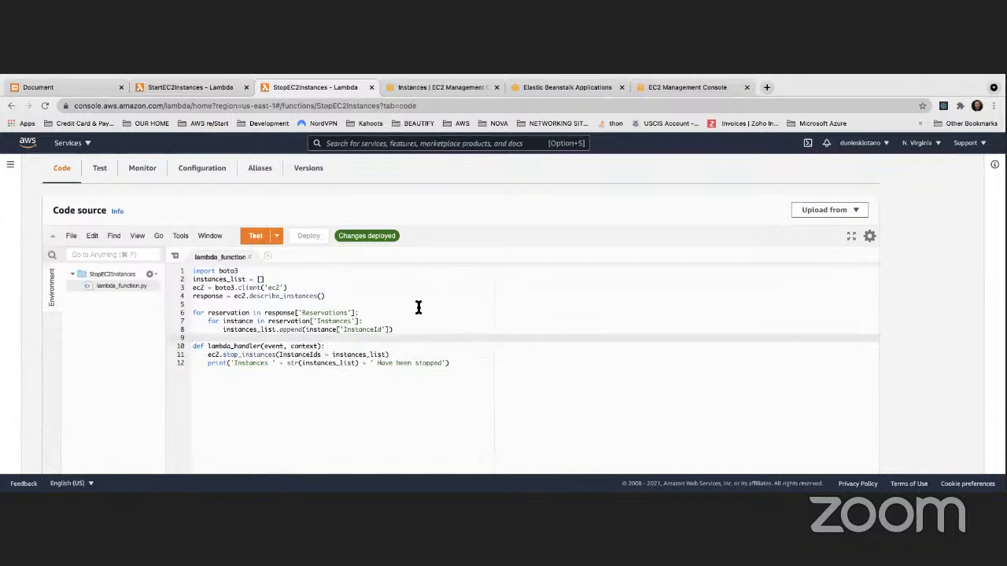
pyautogui.scroll(-1, 425, 310)
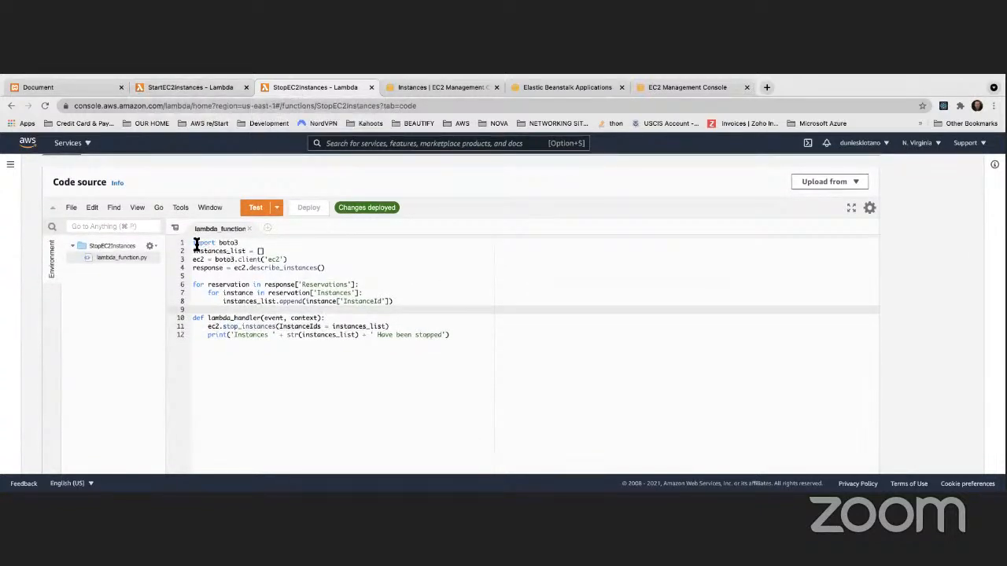
pyautogui.moveTo(194, 243); pyautogui.dragTo(466, 342)
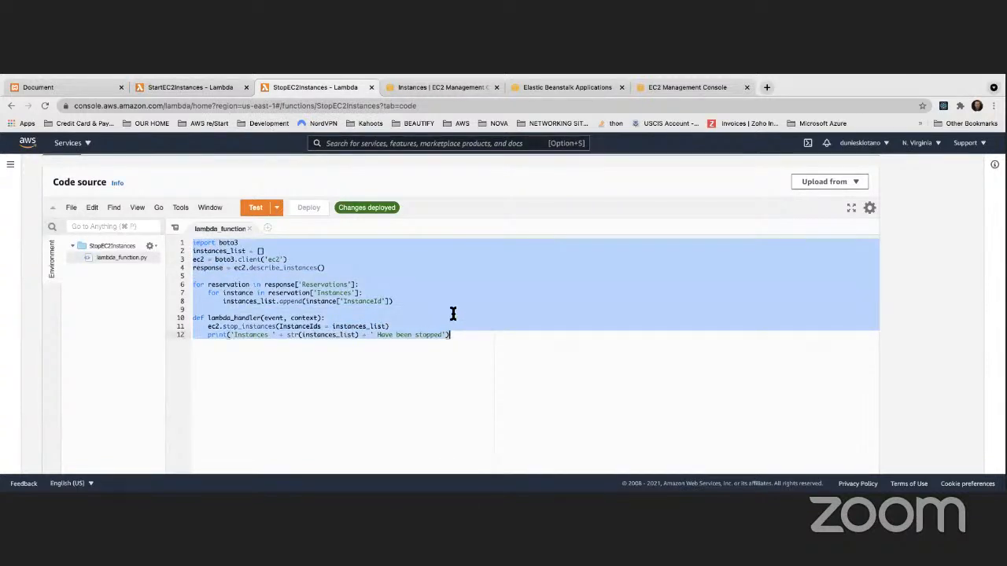
pyautogui.click(452, 311)
pyautogui.doubleClick(229, 326)
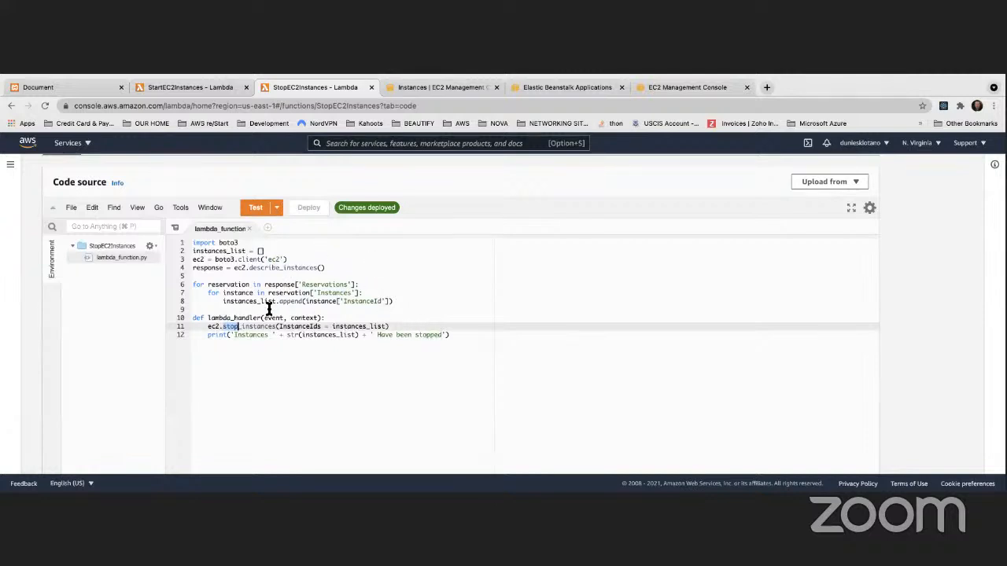
pyautogui.click(189, 87)
pyautogui.click(289, 87)
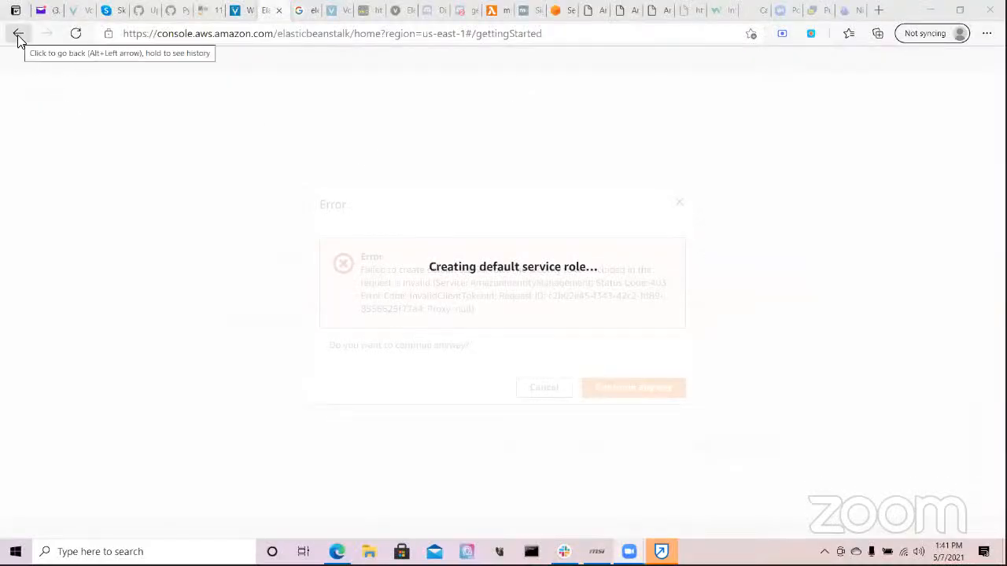
# - Leave the stuck Elastic Beanstalk service role screen by going back to the environments page and reloading it
pyautogui.click(17, 35)
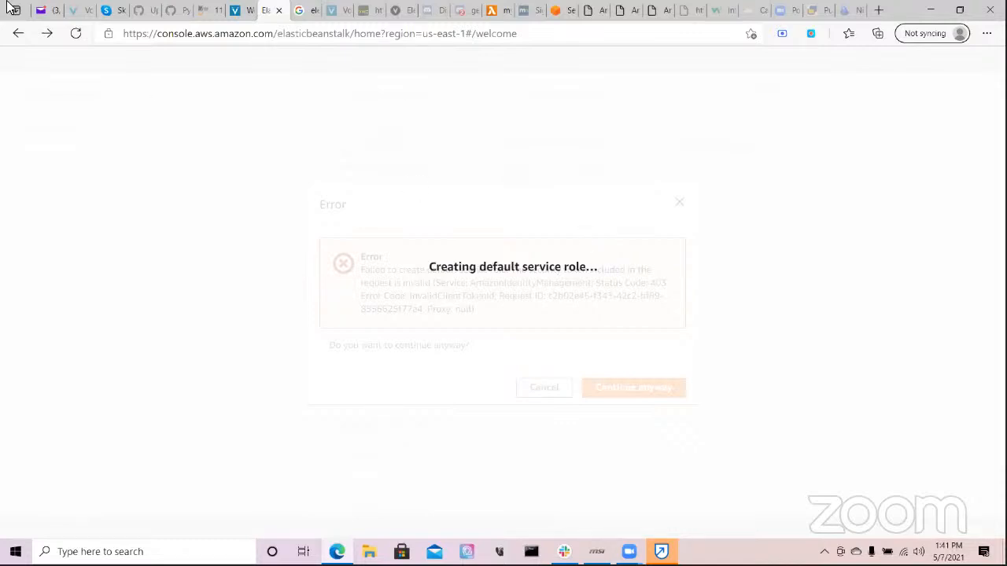
pyautogui.click(19, 34)
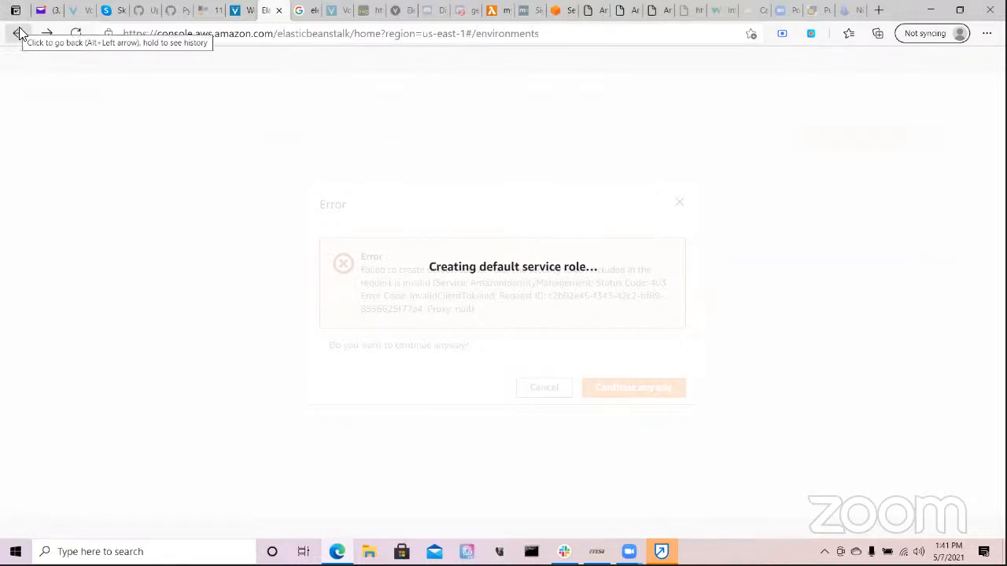
pyautogui.click(19, 35)
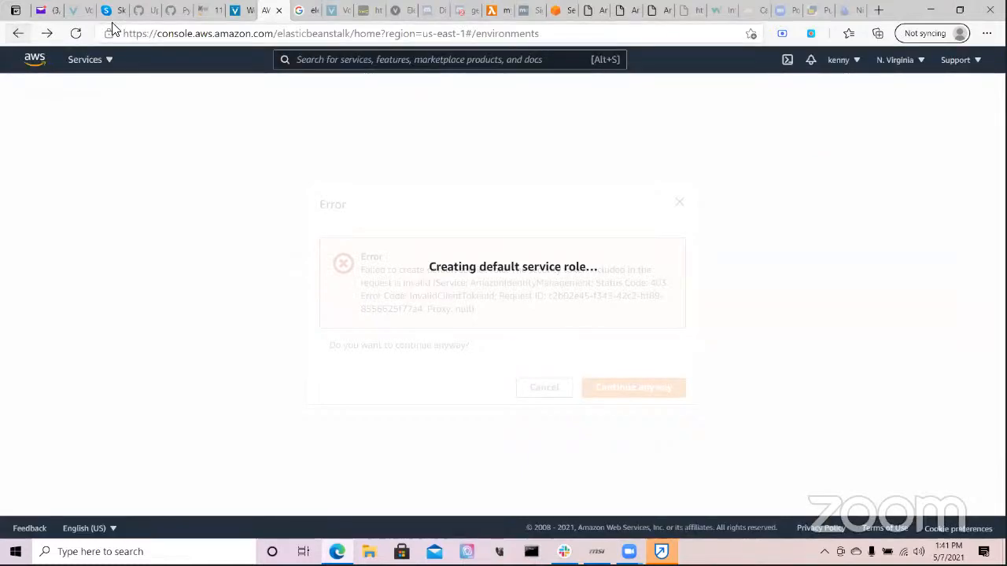
pyautogui.click(76, 34)
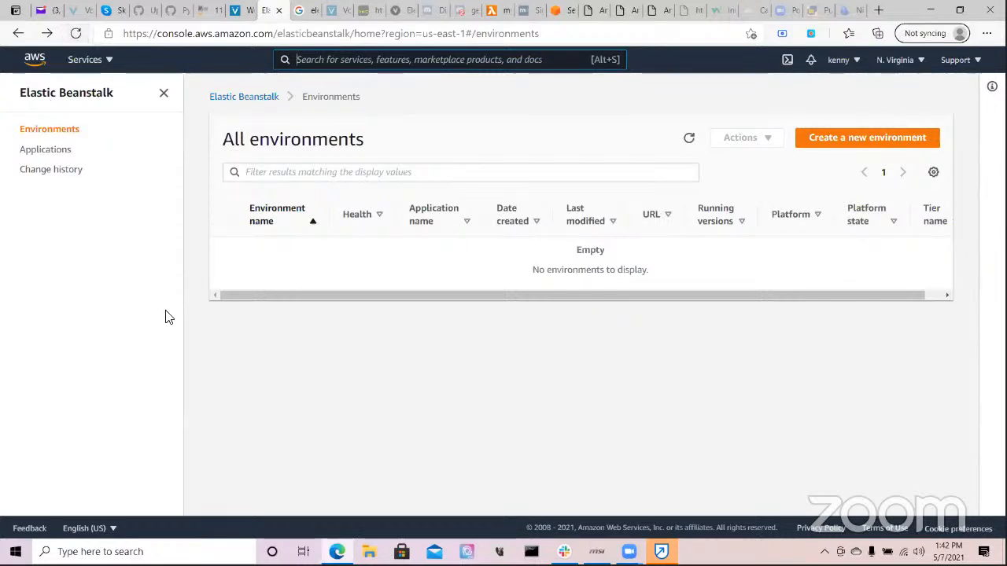
# - Open the Lambda functions list from the recently visited services
pyautogui.click(111, 60)
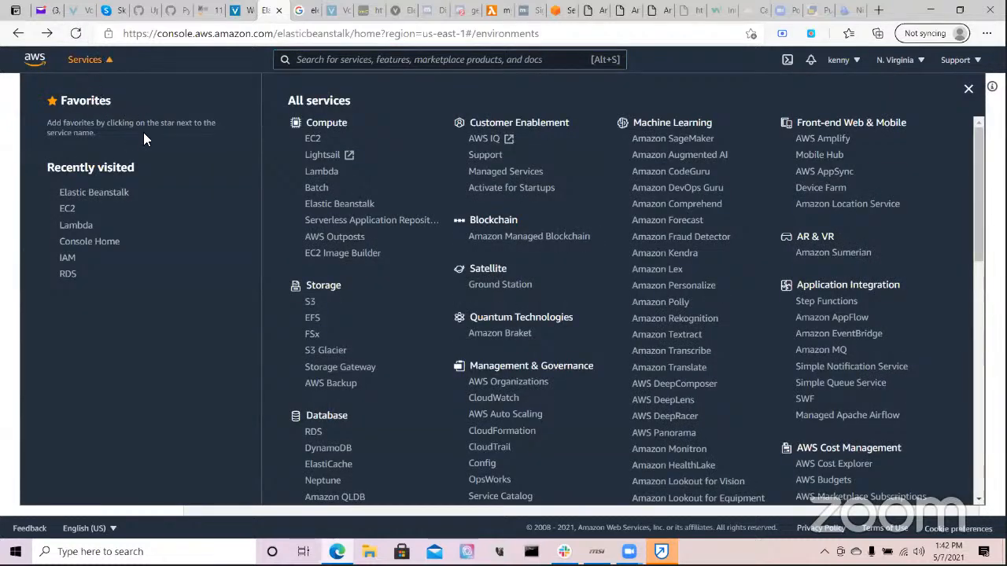
pyautogui.click(93, 226)
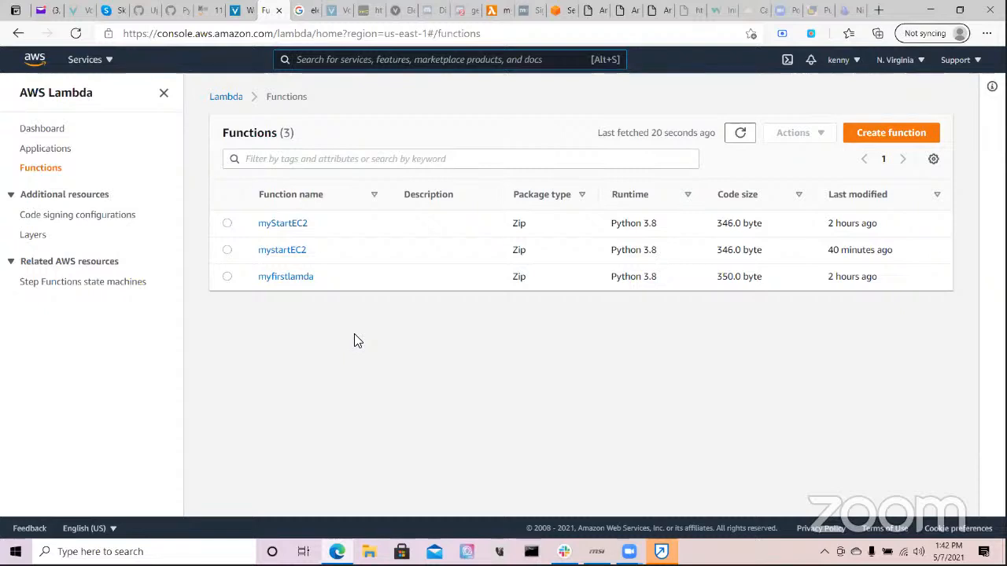
pyautogui.hotkey('alt', 's')
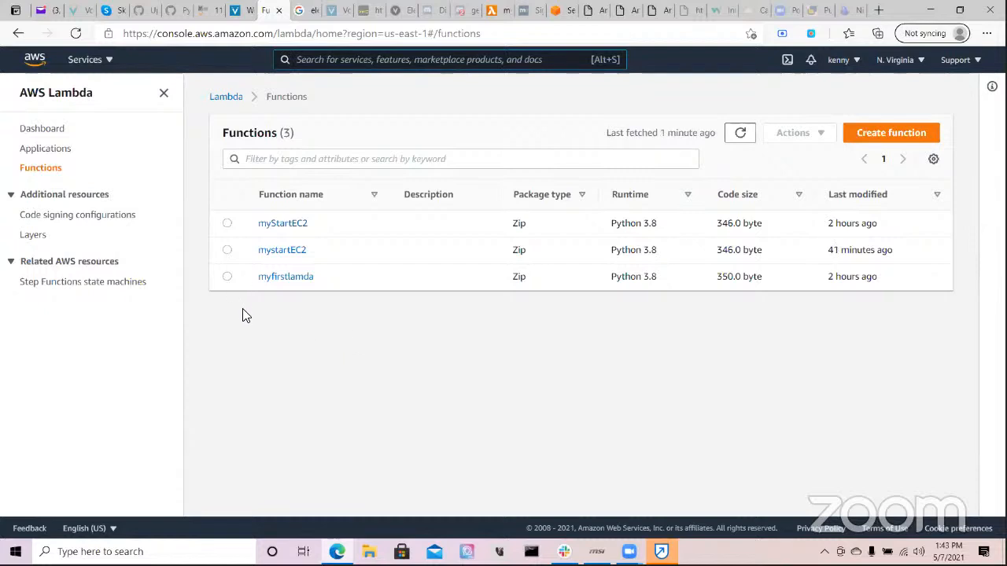
pyautogui.hotkey('alt', 's')
pyautogui.hotkey('alt', 's')
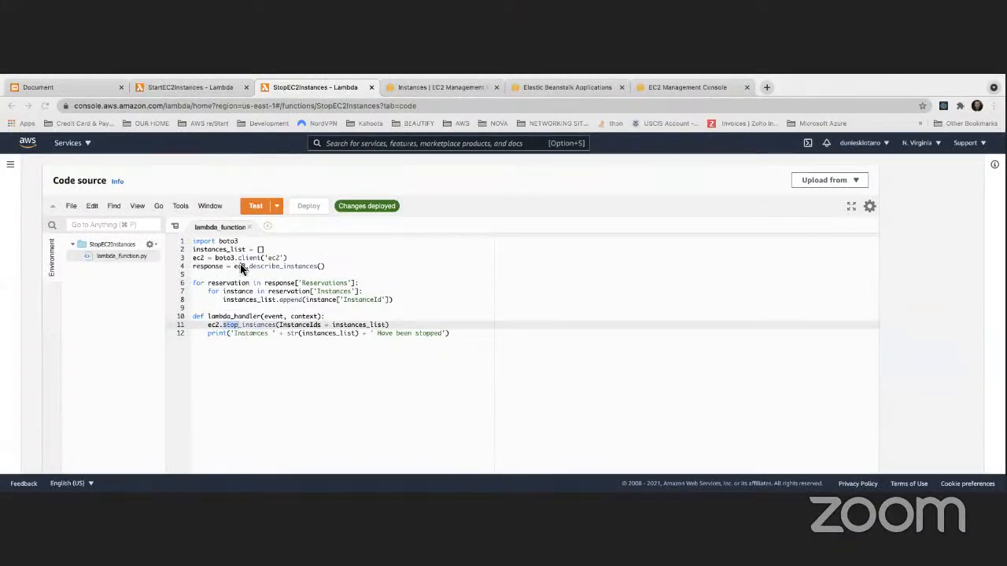
# - Look over the StartEC2Instances and StopEC2Instances functions and the list of EC2 instances they control
pyautogui.click(220, 88)
pyautogui.click(295, 90)
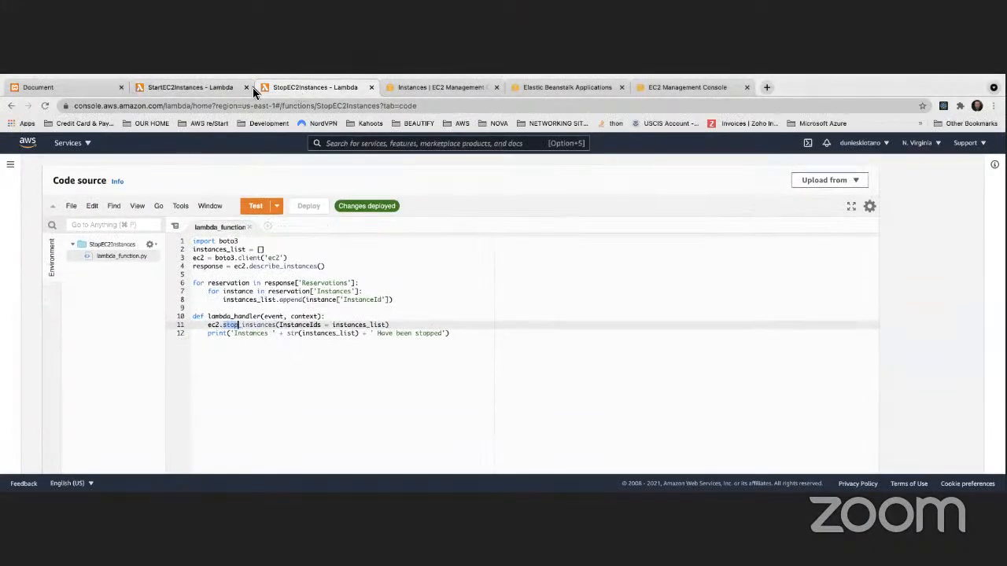
pyautogui.click(200, 87)
pyautogui.click(258, 90)
pyautogui.click(205, 88)
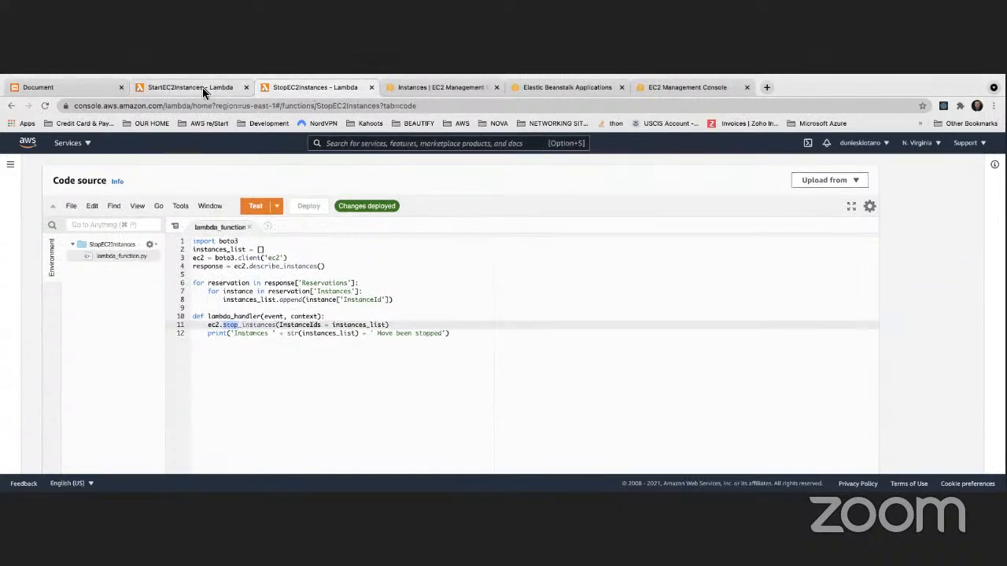
pyautogui.click(422, 85)
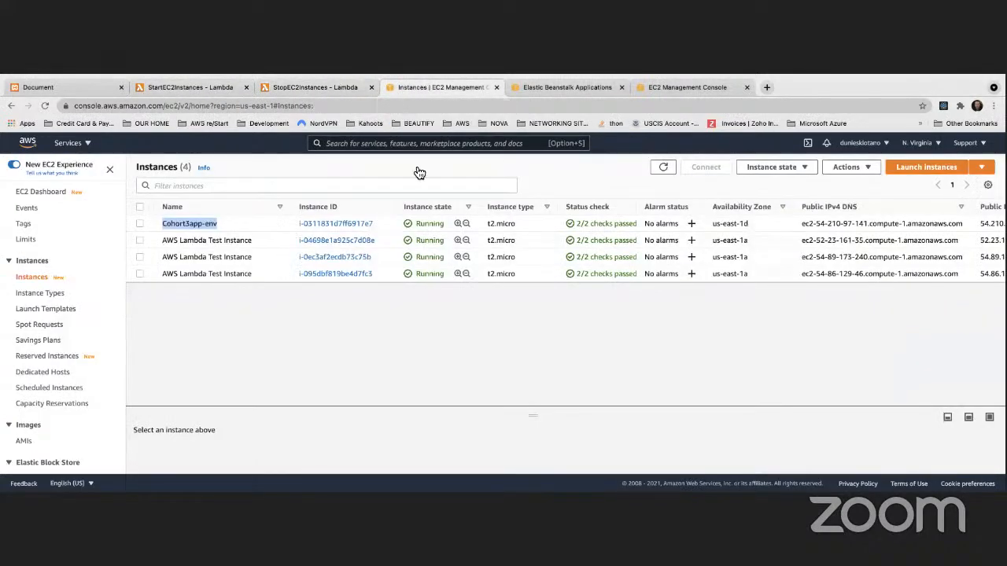
pyautogui.click(213, 87)
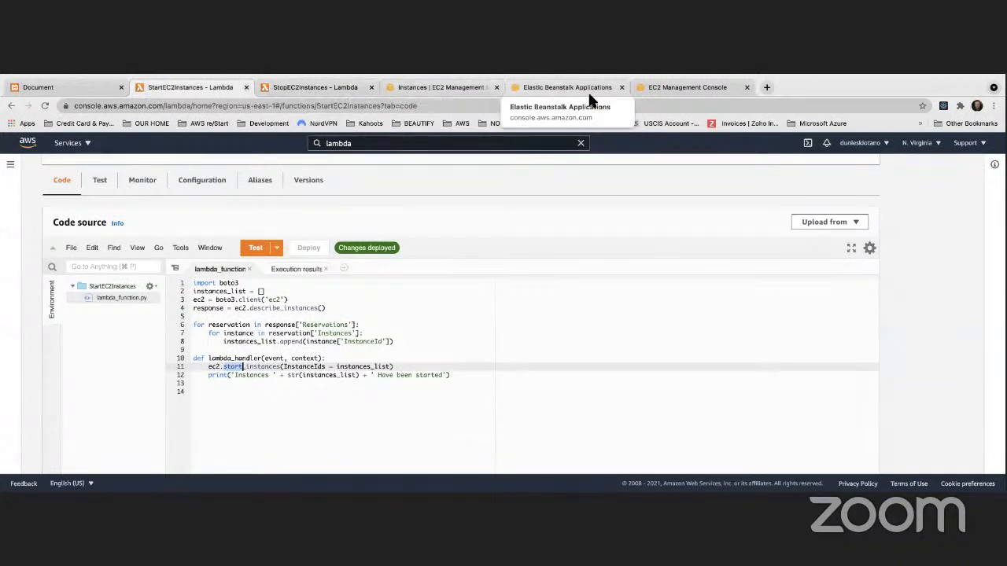
# - Search the AWS services for cloudwatch from the load balancer page and open CloudWatch
pyautogui.click(665, 88)
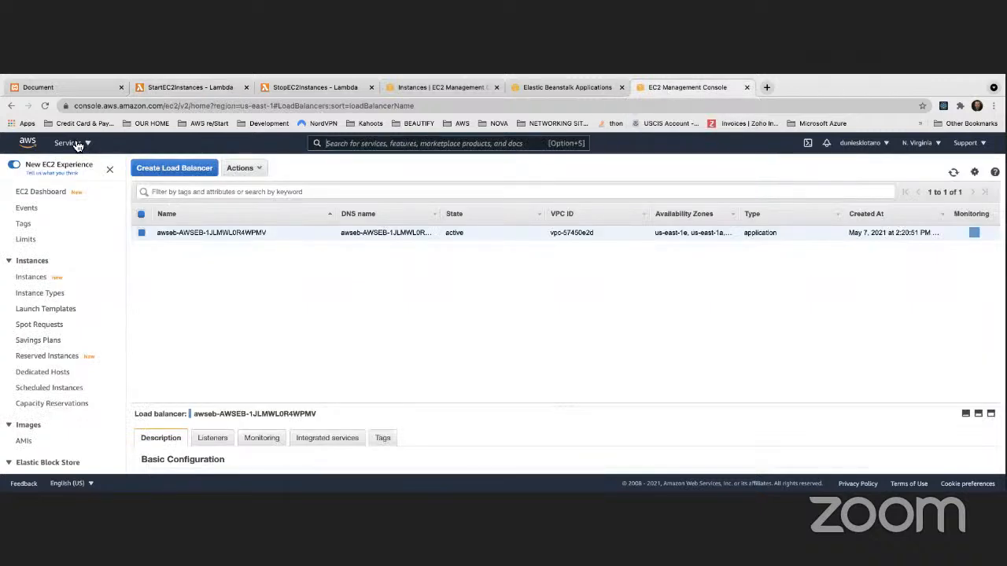
pyautogui.click(336, 143)
pyautogui.write('cloud9')
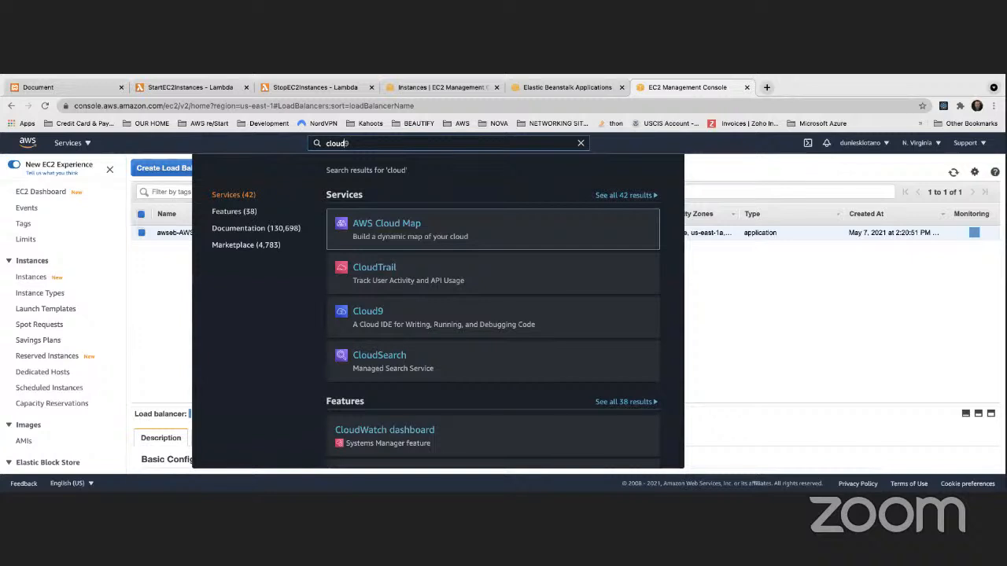
pyautogui.write('watch')
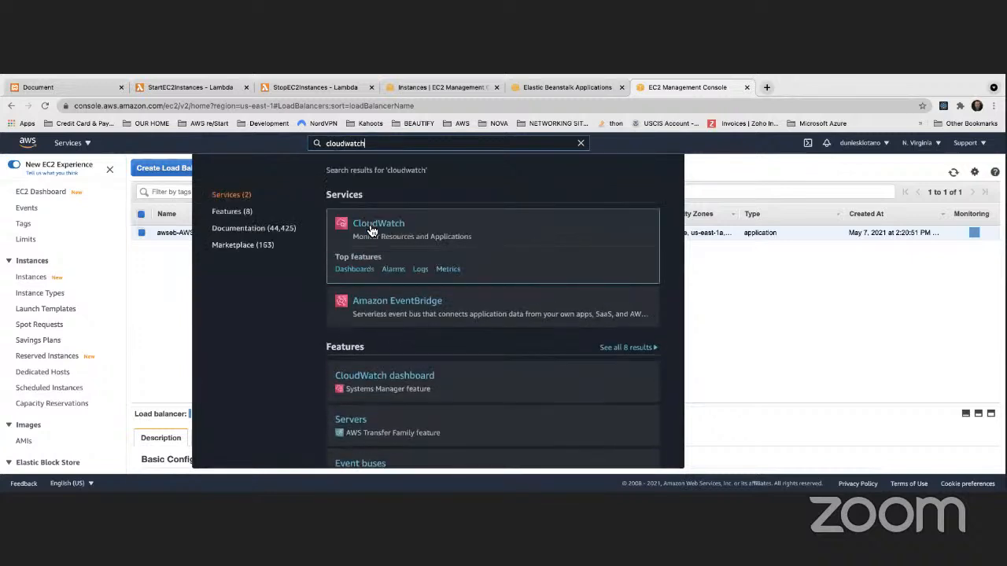
pyautogui.press('Return')
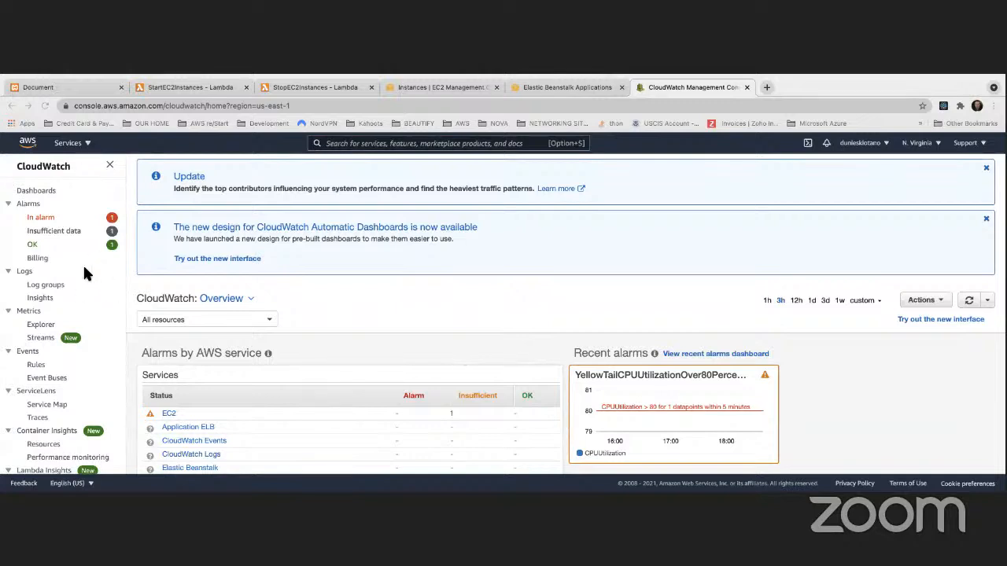
# - Open the CloudWatch Events rules list and highlight Amazon EventBridge in the notice above it
pyautogui.scroll(-2, 48, 275)
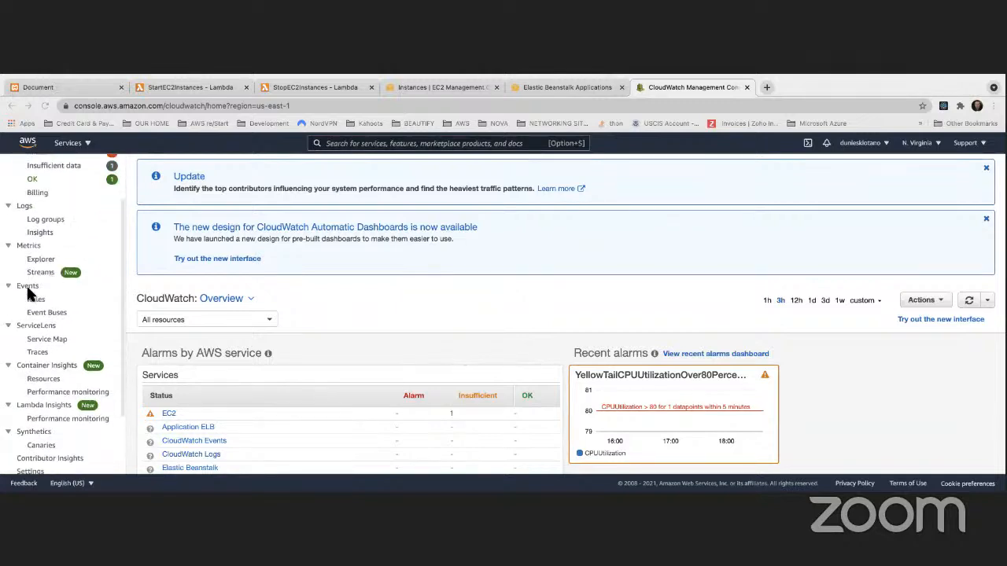
pyautogui.click(36, 299)
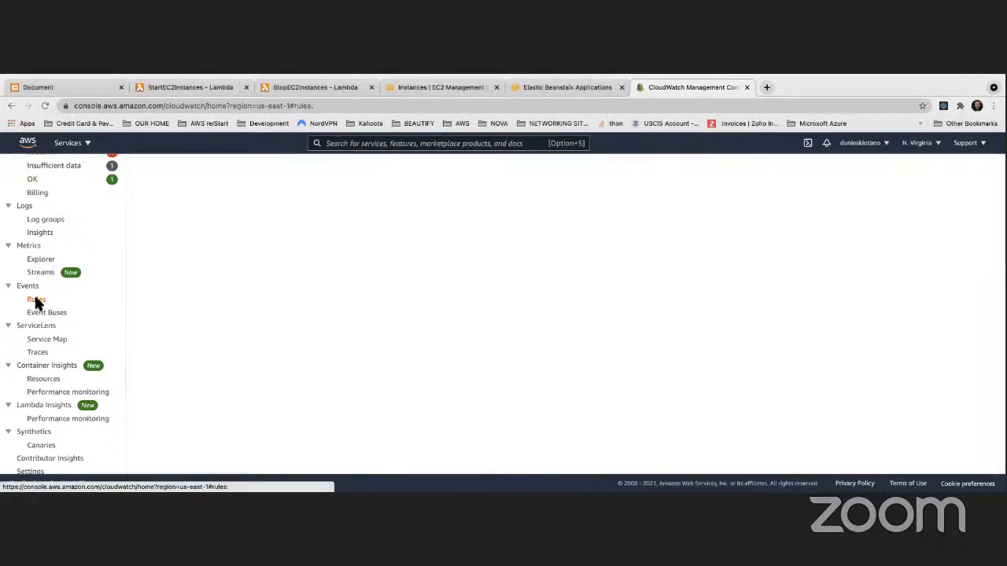
pyautogui.scroll(-2, 181, 306)
pyautogui.scroll(2, 209, 308)
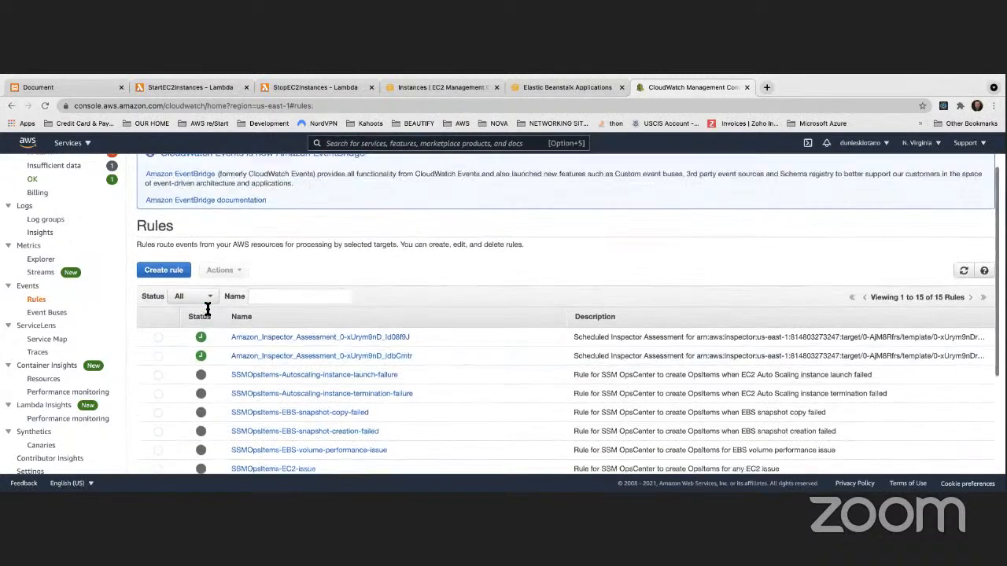
pyautogui.click(161, 285)
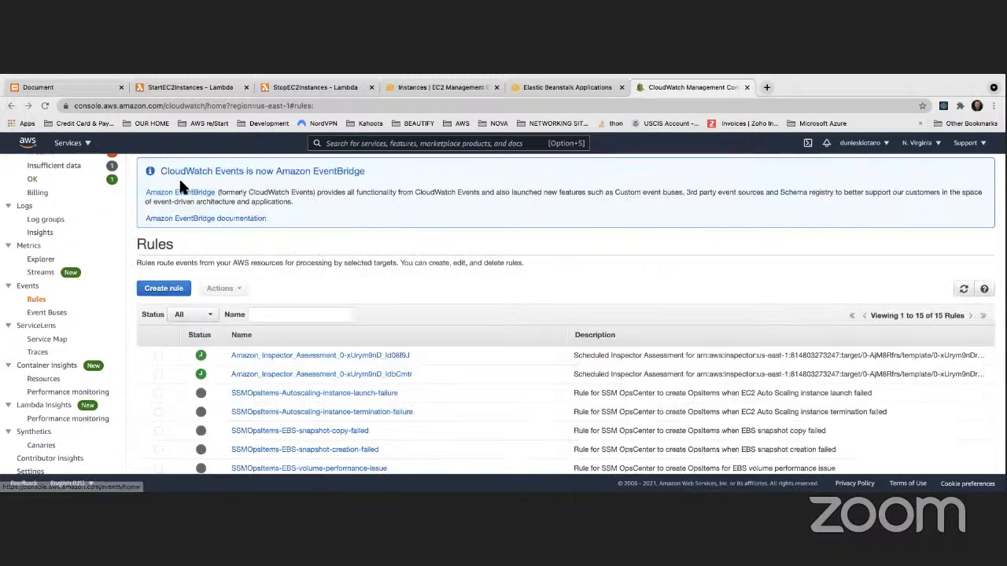
pyautogui.moveTo(275, 172); pyautogui.dragTo(362, 170)
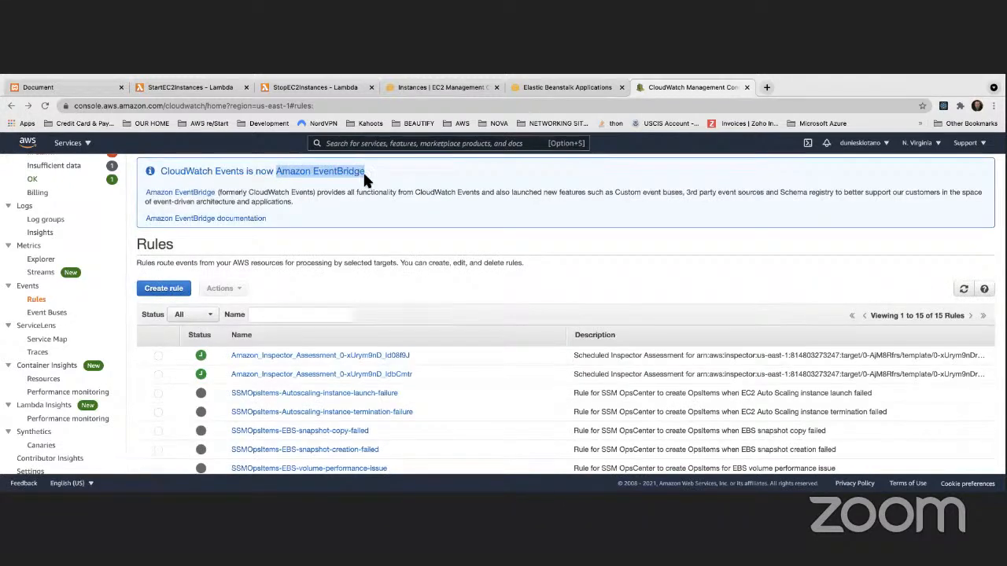
# - Start creating an event rule whose event source is a schedule defined by a cron expression
pyautogui.click(153, 291)
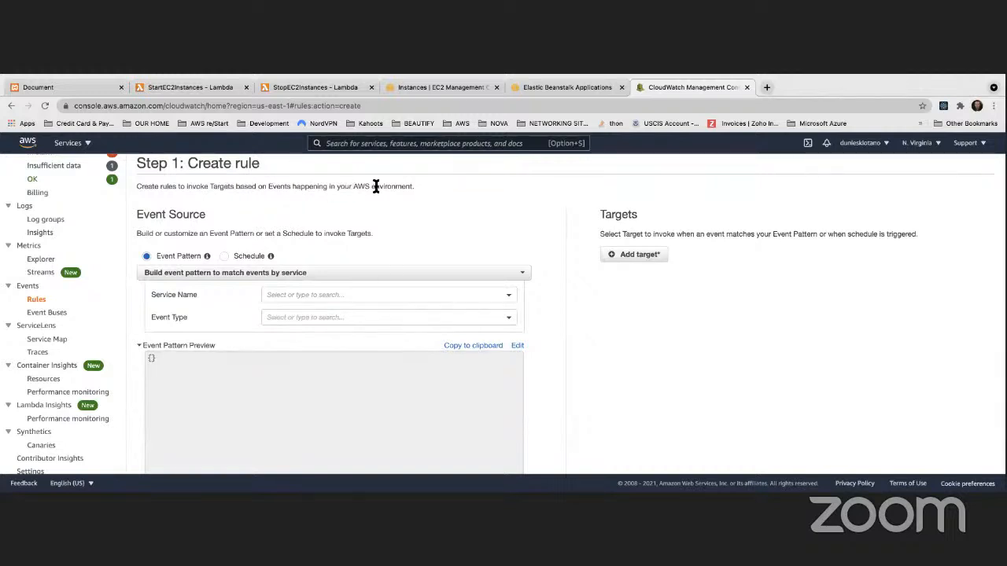
pyautogui.moveTo(600, 215); pyautogui.dragTo(638, 214)
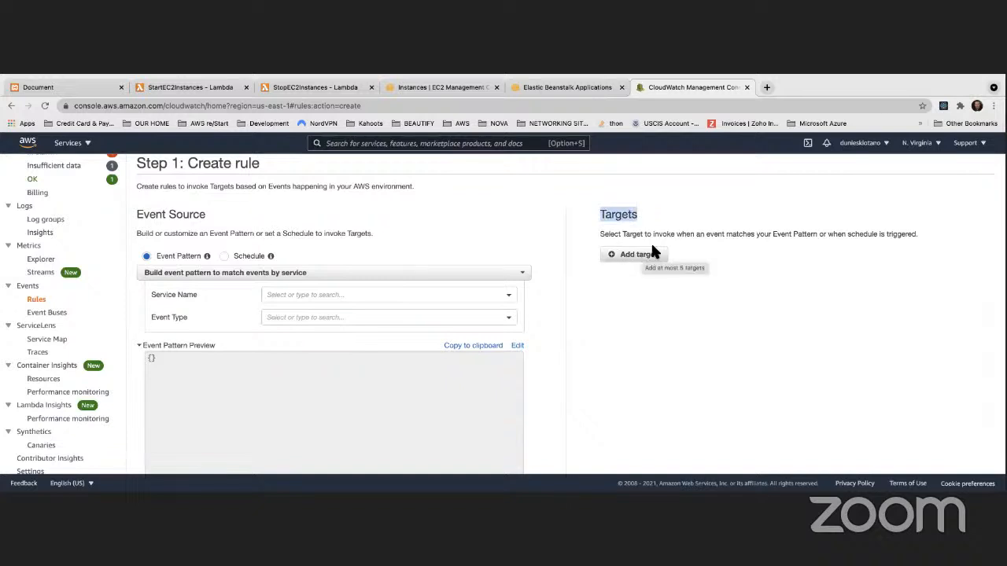
pyautogui.click(224, 256)
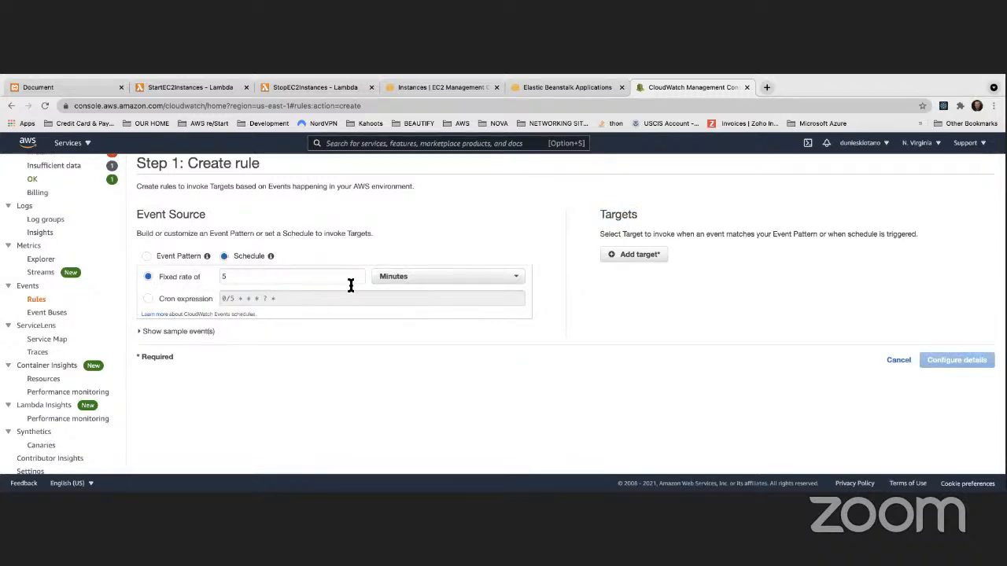
pyautogui.click(150, 299)
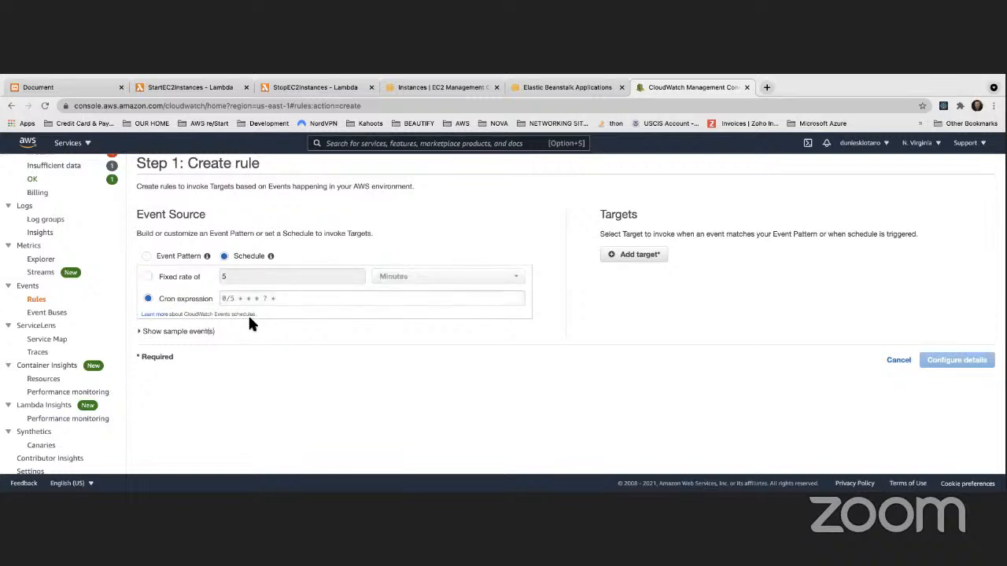
pyautogui.click(228, 299)
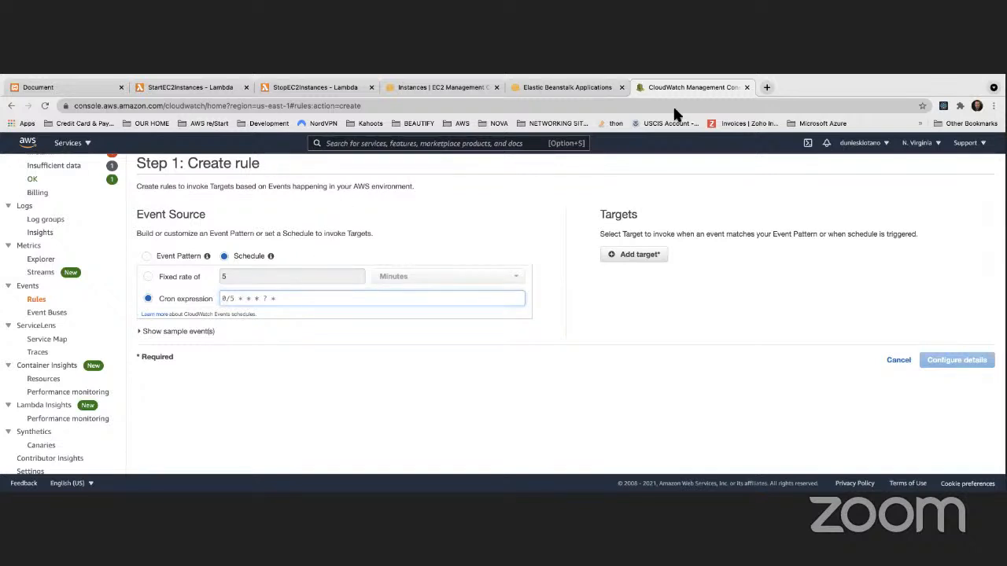
# - Examine the cron syntax table of fields, values and wildcards in the Schedule Expressions for Rules documentation
pyautogui.click(778, 90)
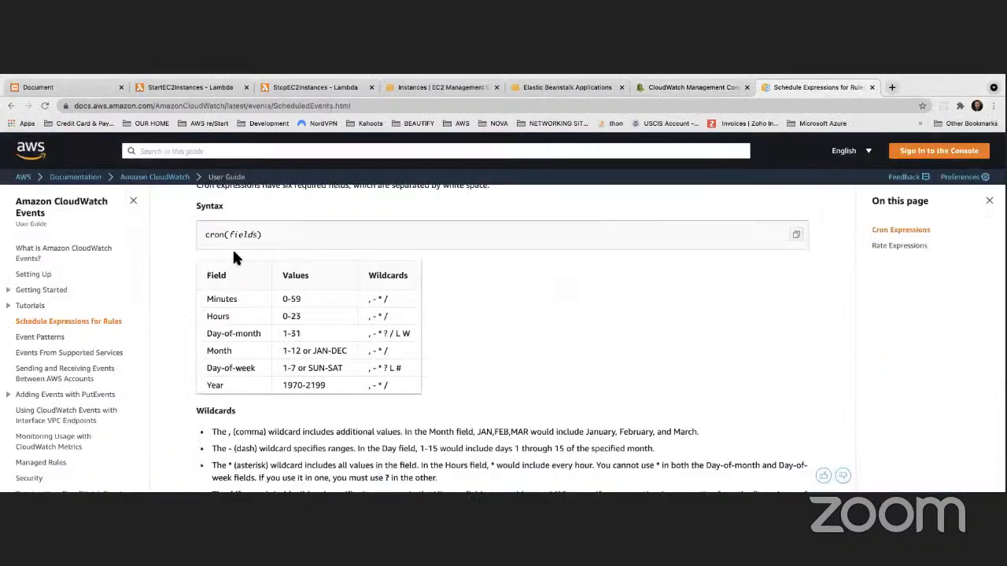
pyautogui.scroll(1, 230, 249)
pyautogui.scroll(-1, 230, 250)
pyautogui.scroll(1, 202, 270)
pyautogui.scroll(-2, 202, 270)
pyautogui.doubleClick(206, 267)
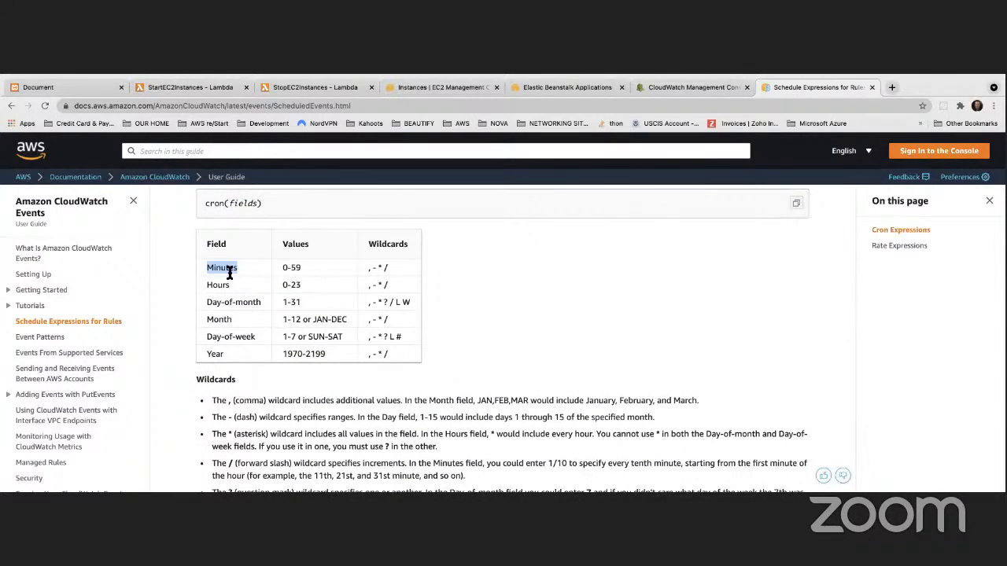
pyautogui.scroll(1, 226, 316)
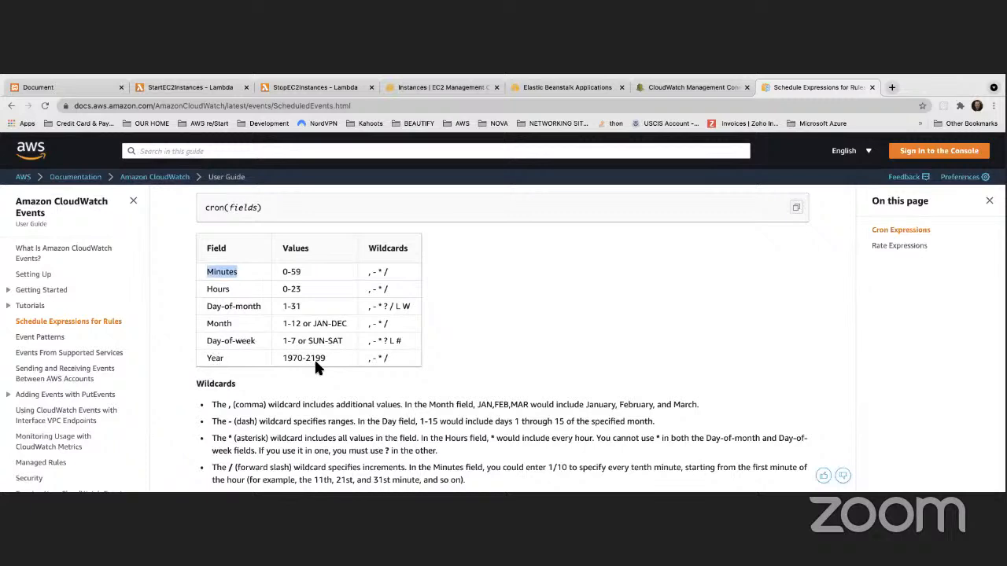
pyautogui.scroll(-1, 315, 364)
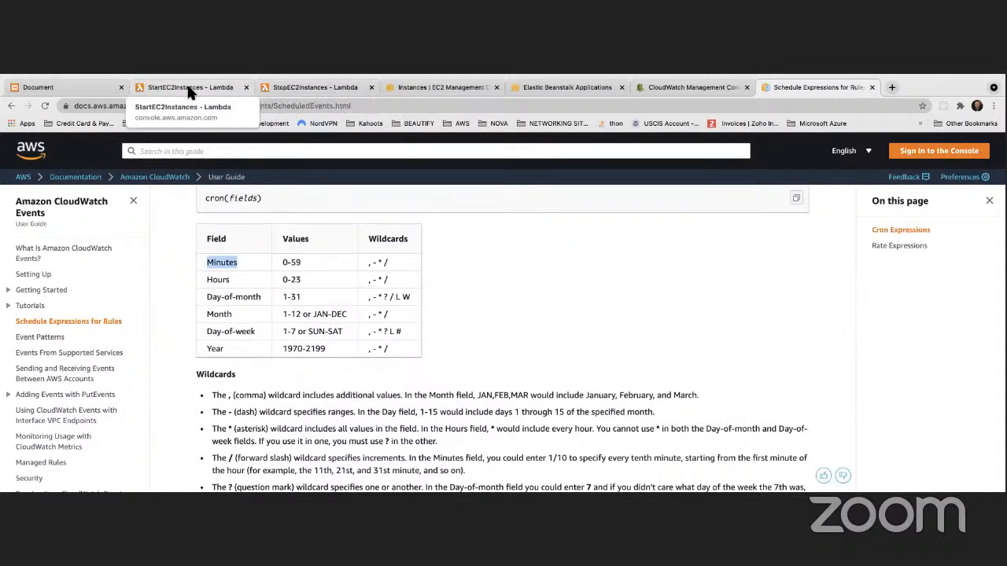
# - Set the rule's cron expression to 00 22 * * ? *, checking the field order against the documentation
pyautogui.click(282, 85)
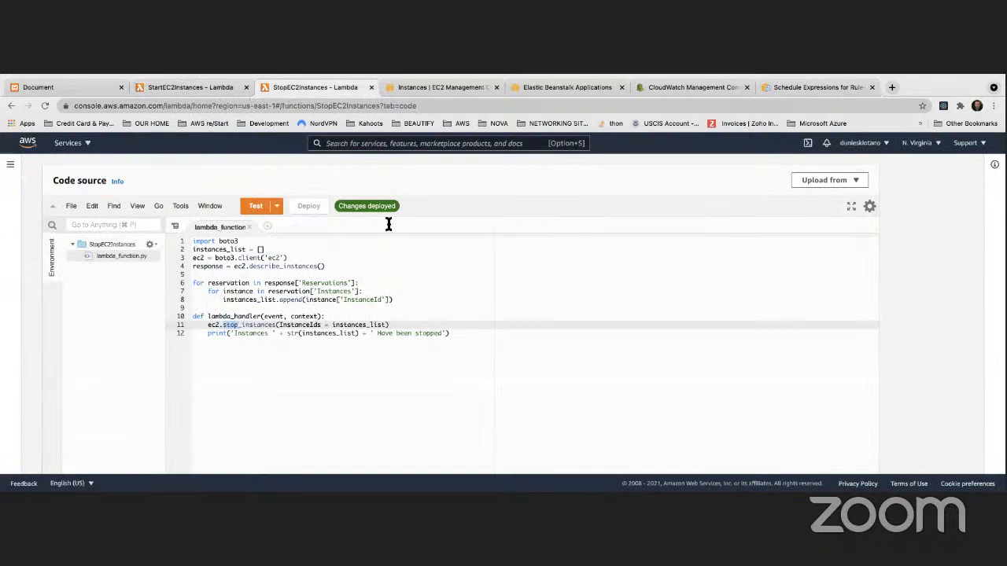
pyautogui.click(693, 87)
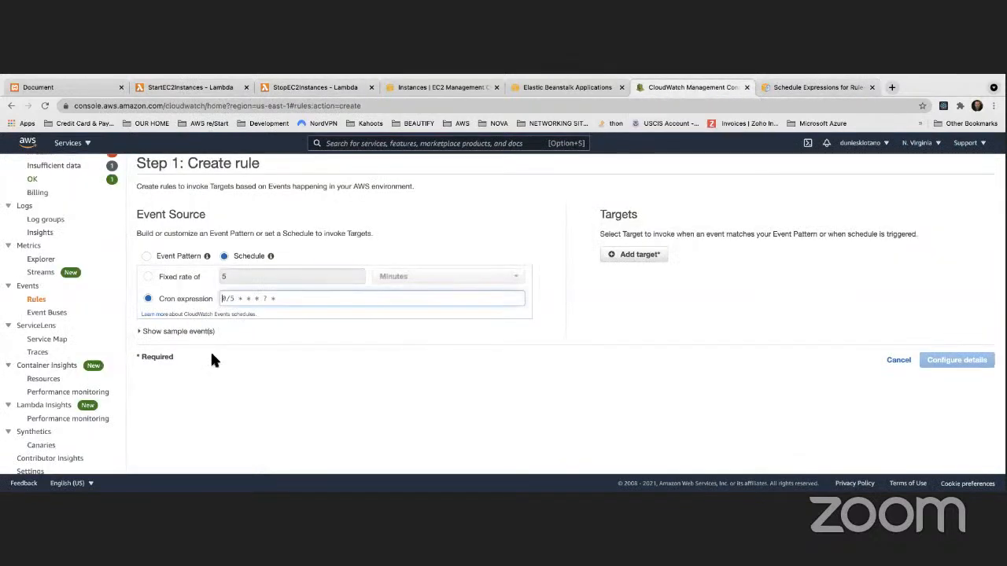
pyautogui.write('00')
pyautogui.write('22')
pyautogui.click(682, 89)
pyautogui.write('*')
pyautogui.click(786, 87)
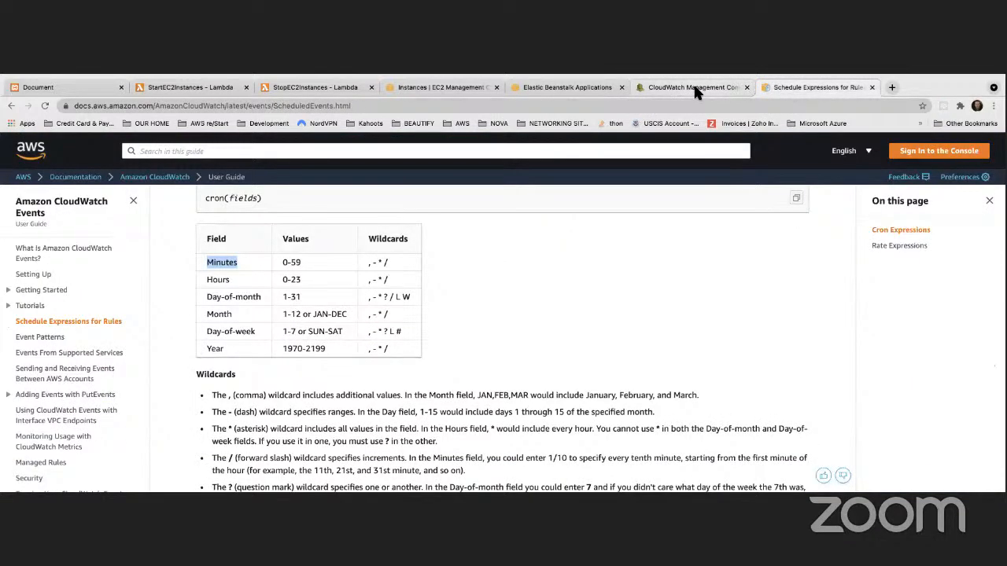
pyautogui.click(695, 90)
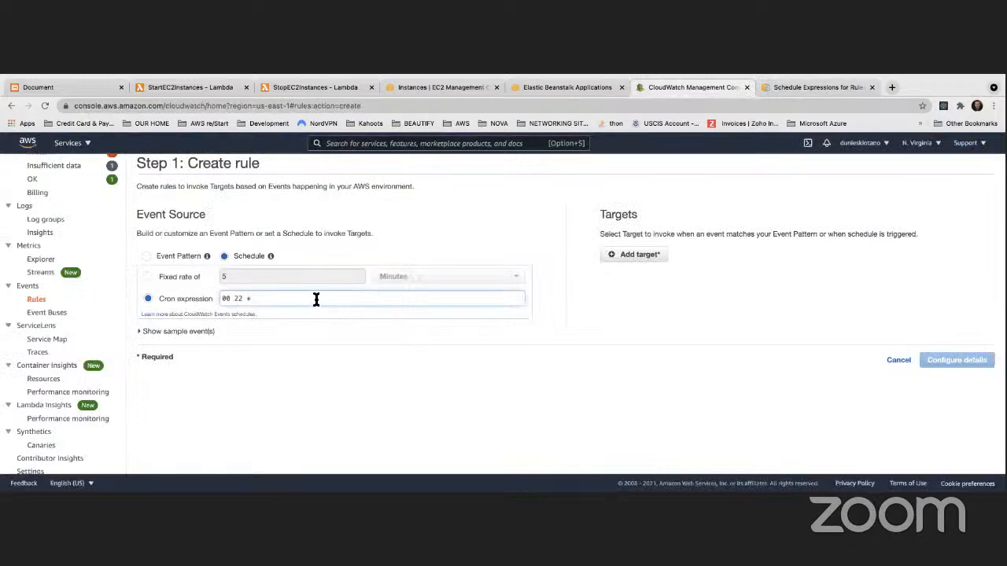
pyautogui.write('*')
pyautogui.click(810, 86)
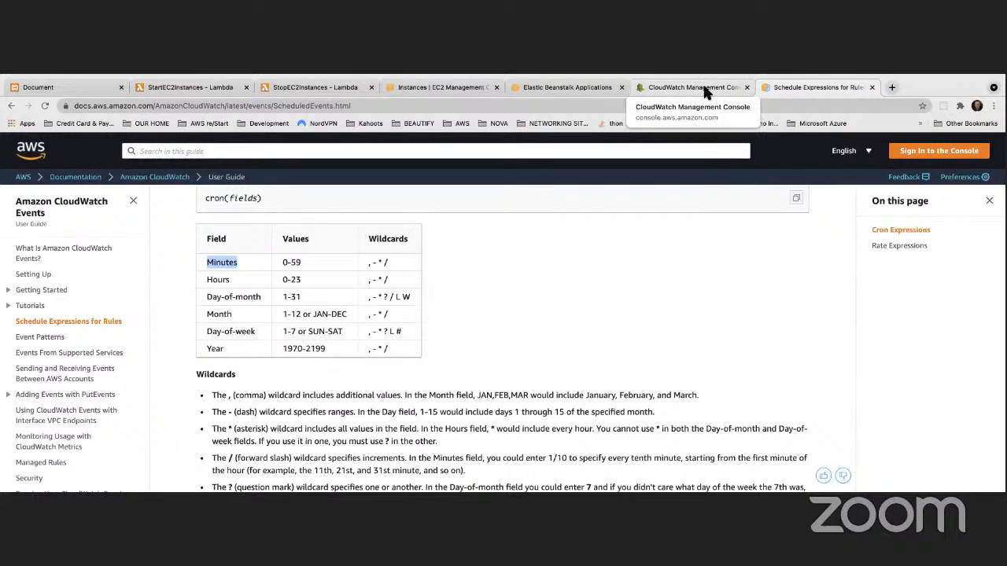
pyautogui.click(692, 88)
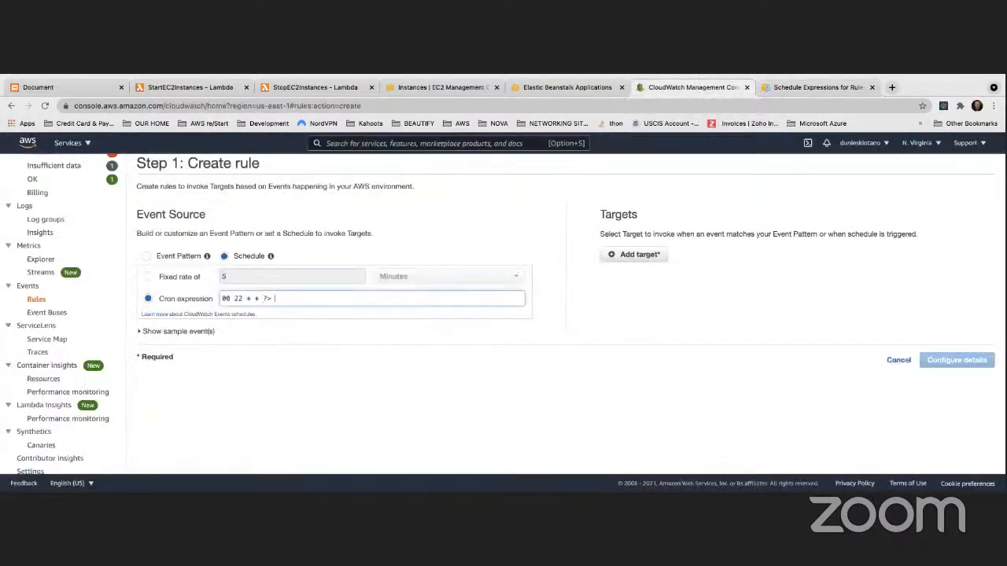
pyautogui.write('*')
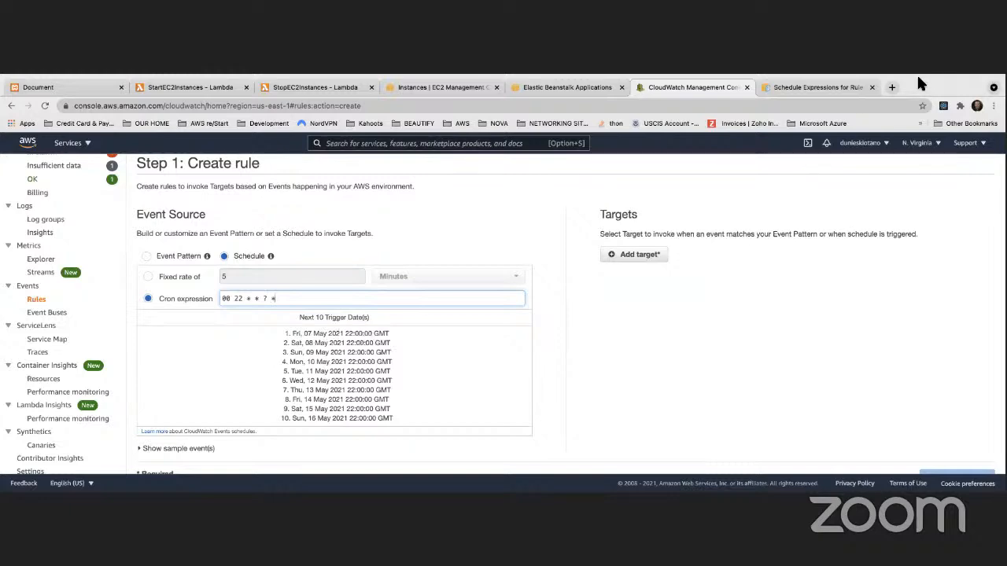
# - Search Google for gmt time in a new browser tab
pyautogui.click(892, 88)
pyautogui.click(604, 106)
pyautogui.write('gmt tie')
pyautogui.press('BackSpace')
pyautogui.write('me')
pyautogui.press('Return')
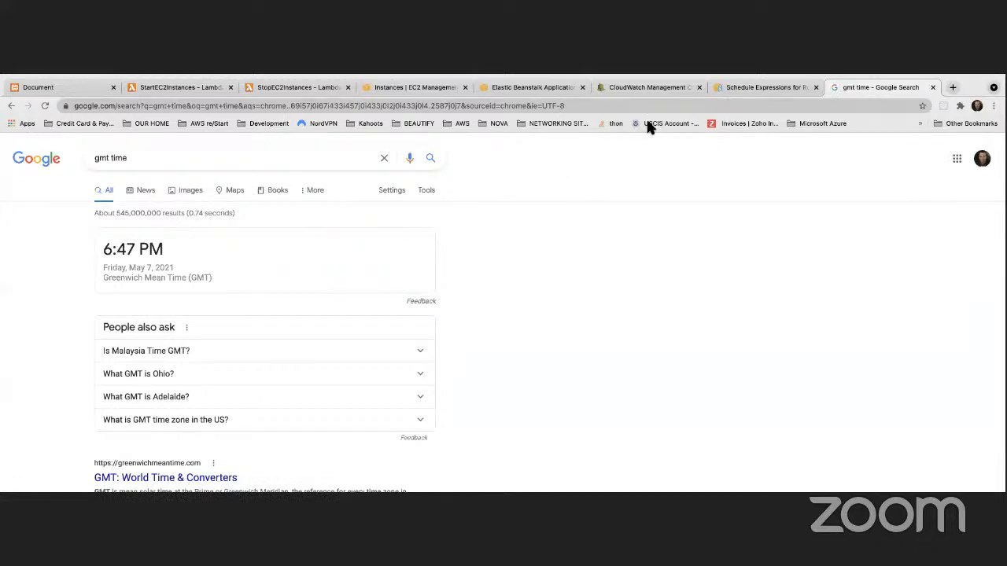
# - Change the hour in the rule's cron expression so that it reads 00 19 * * ? *
pyautogui.click(634, 87)
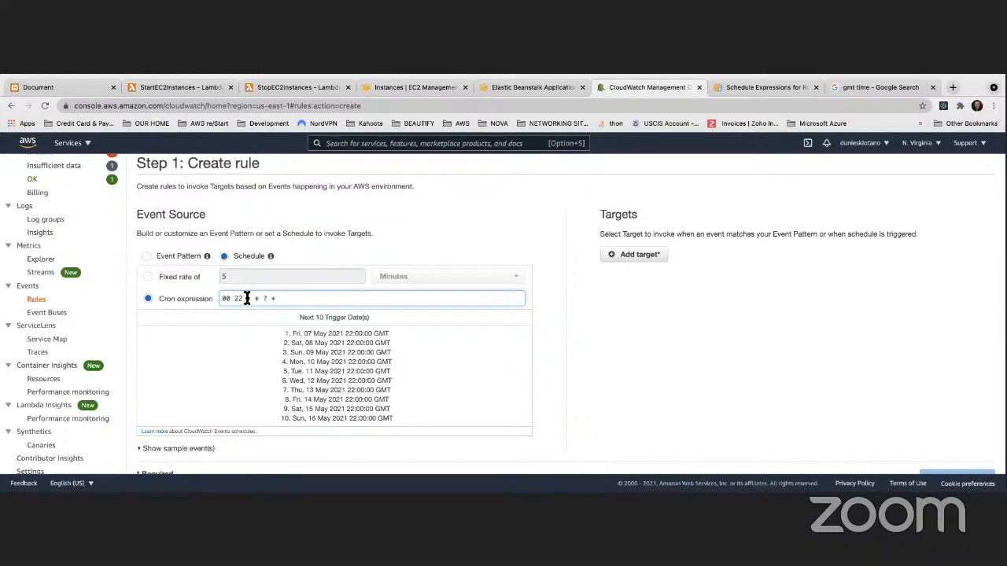
pyautogui.press('BackSpace')
pyautogui.press('BackSpace')
pyautogui.write('19')
pyautogui.press('BackSpace')
pyautogui.write('8')
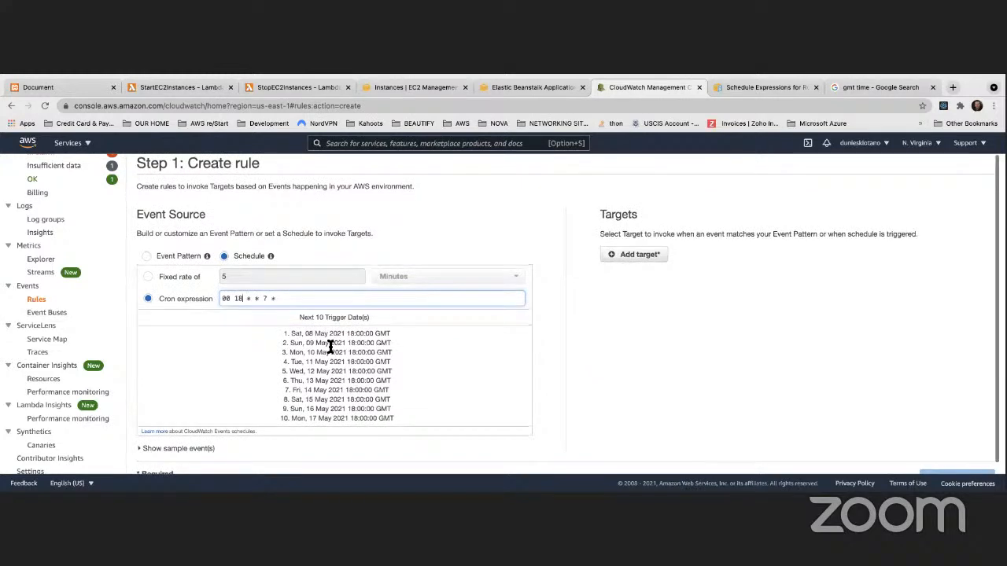
pyautogui.press('BackSpace')
pyautogui.write('9')
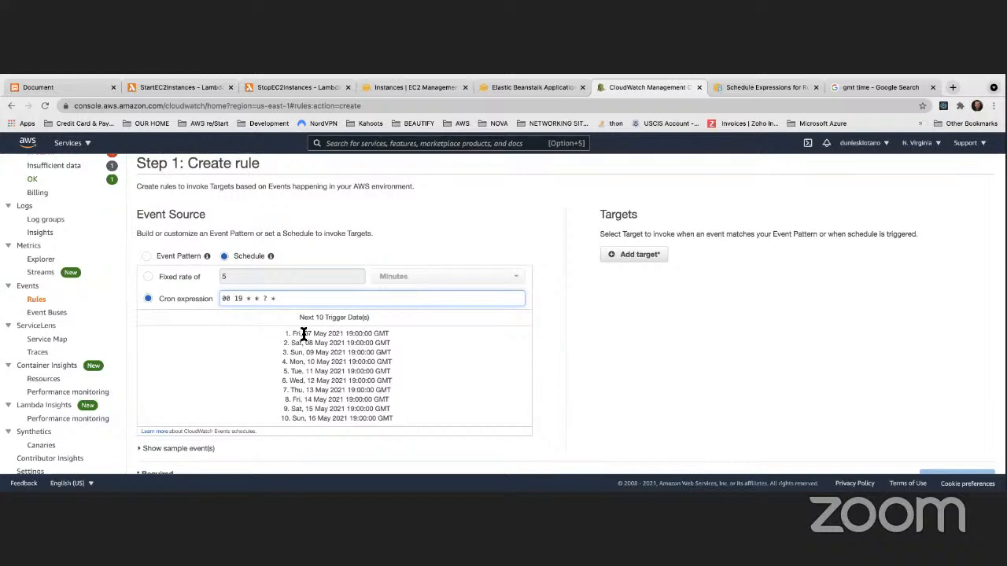
pyautogui.click(649, 365)
pyautogui.scroll(-2, 648, 362)
pyautogui.scroll(2, 645, 364)
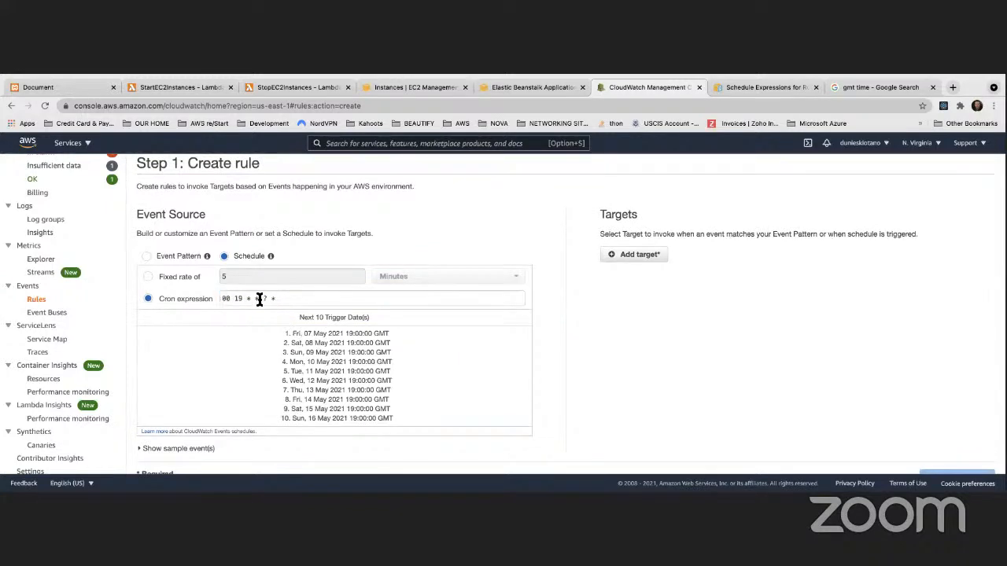
# - Add a Lambda function target to the rule and choose StopEC2Instances as its function
pyautogui.click(639, 255)
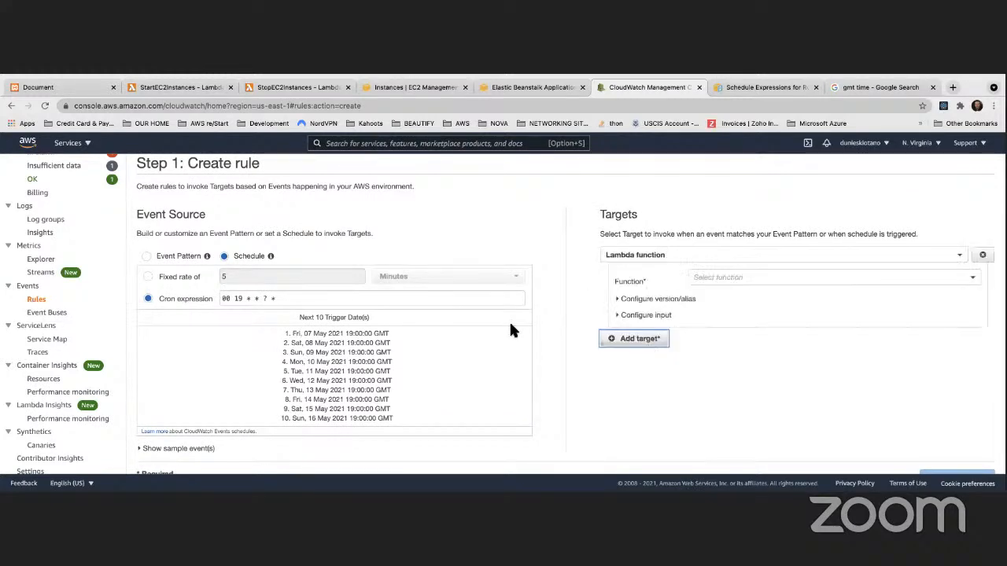
pyautogui.click(710, 277)
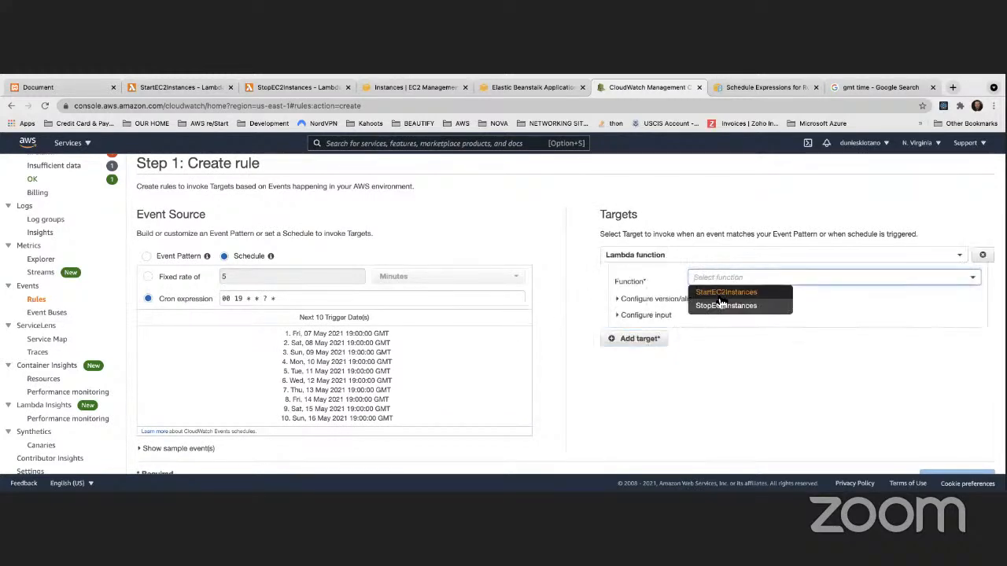
pyautogui.click(686, 250)
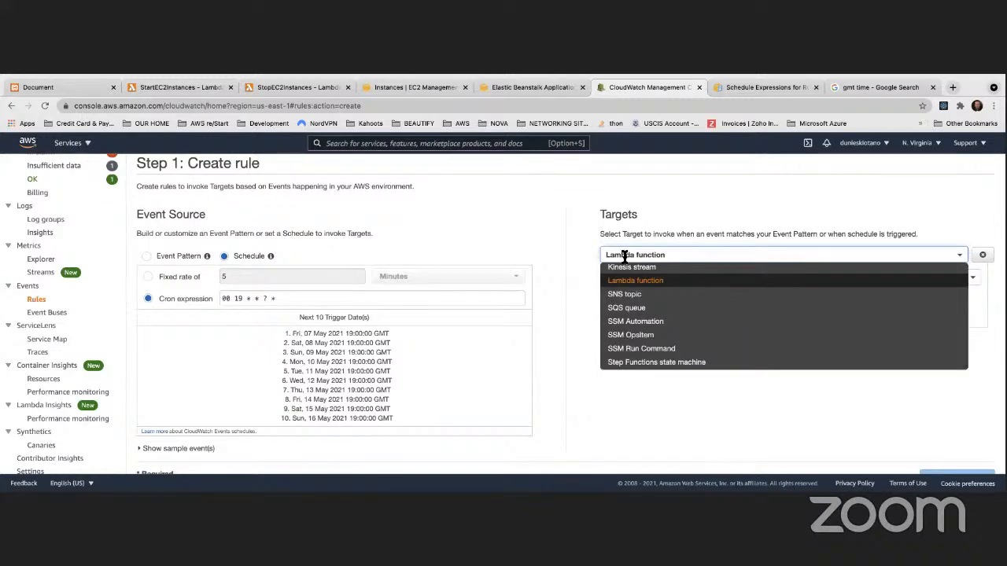
pyautogui.click(624, 281)
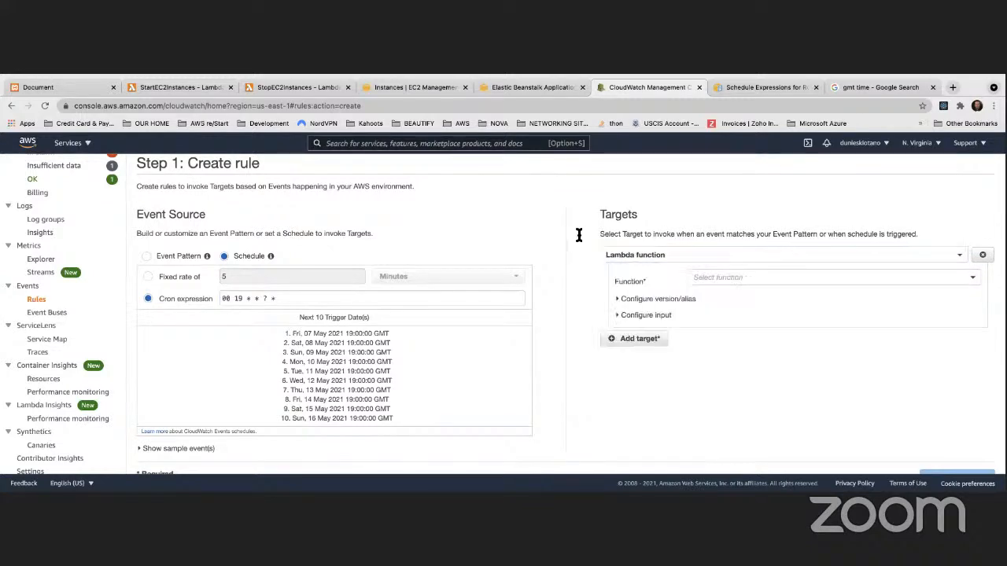
pyautogui.click(732, 277)
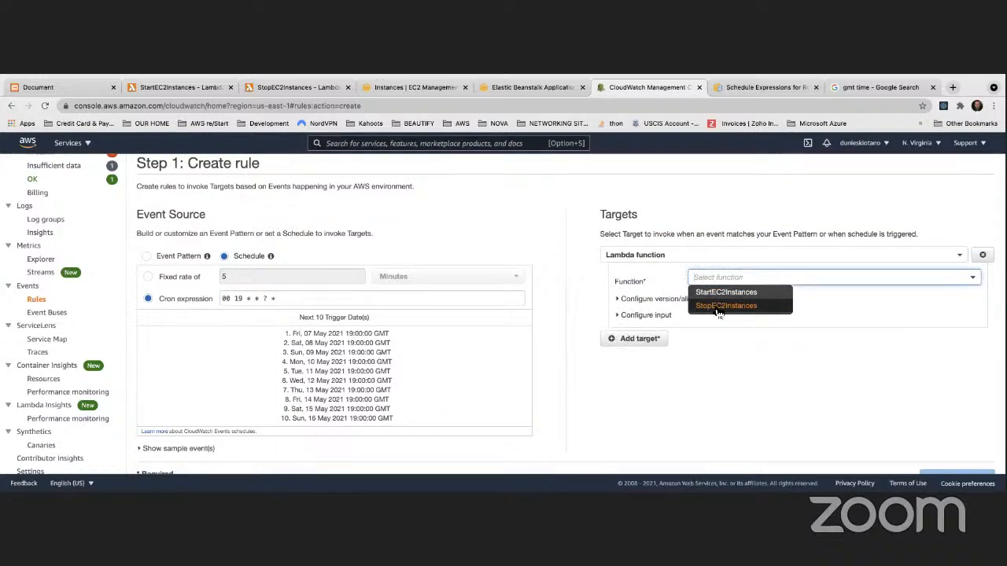
pyautogui.click(717, 306)
pyautogui.scroll(-1, 755, 323)
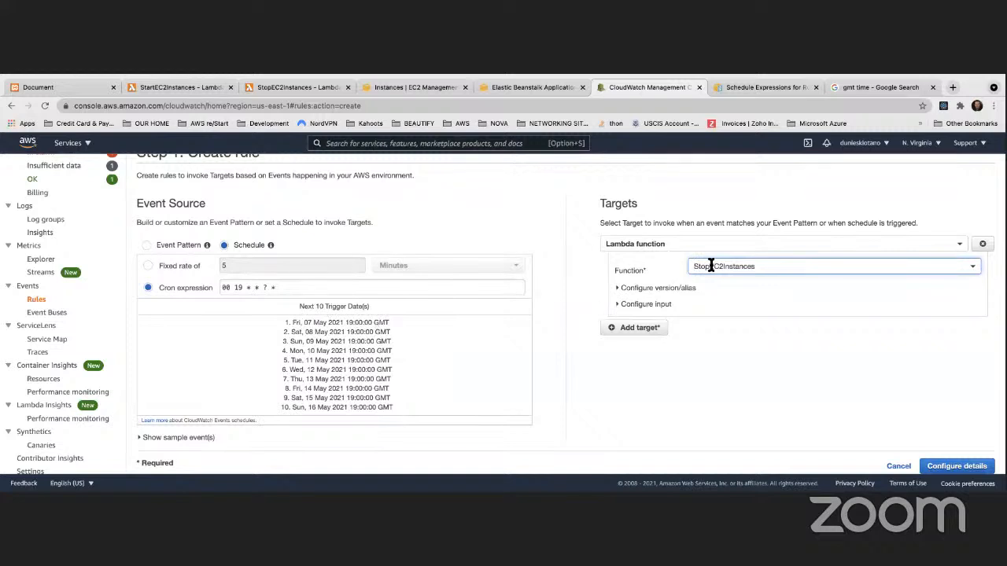
# - Check the states in the EC2 instances list, refresh the GMT time search, and return to the rule
pyautogui.click(413, 87)
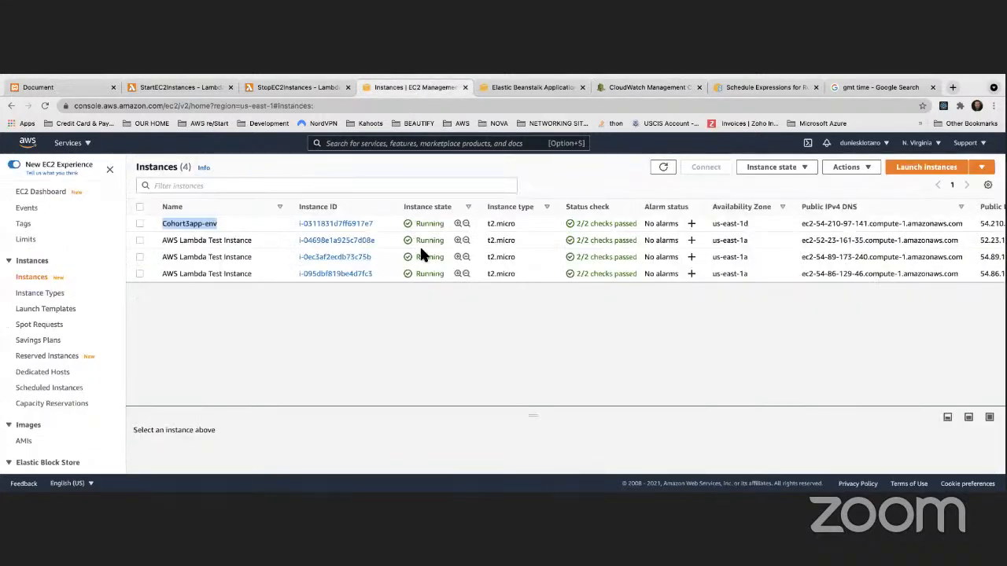
pyautogui.click(626, 87)
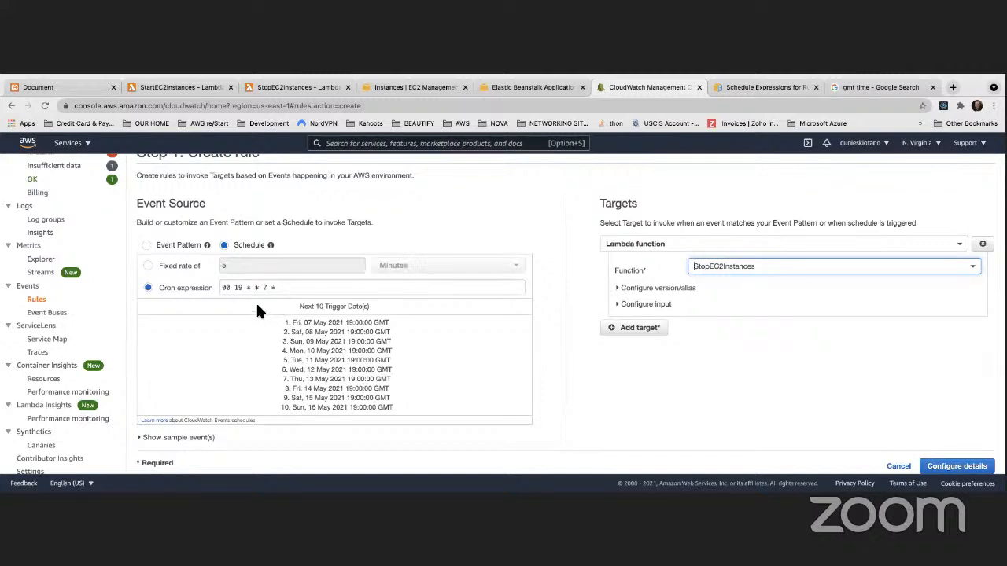
pyautogui.click(869, 86)
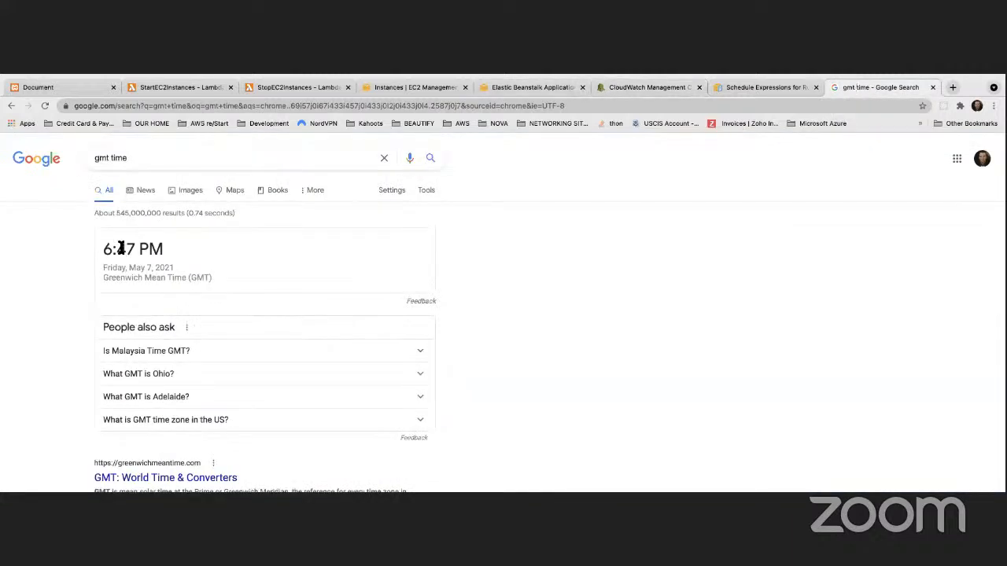
pyautogui.click(43, 105)
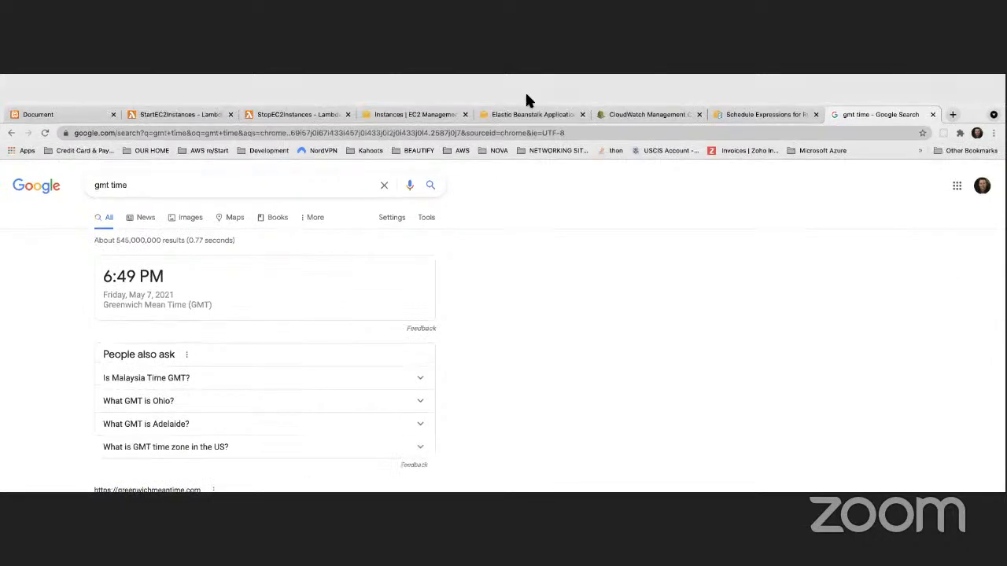
pyautogui.click(640, 116)
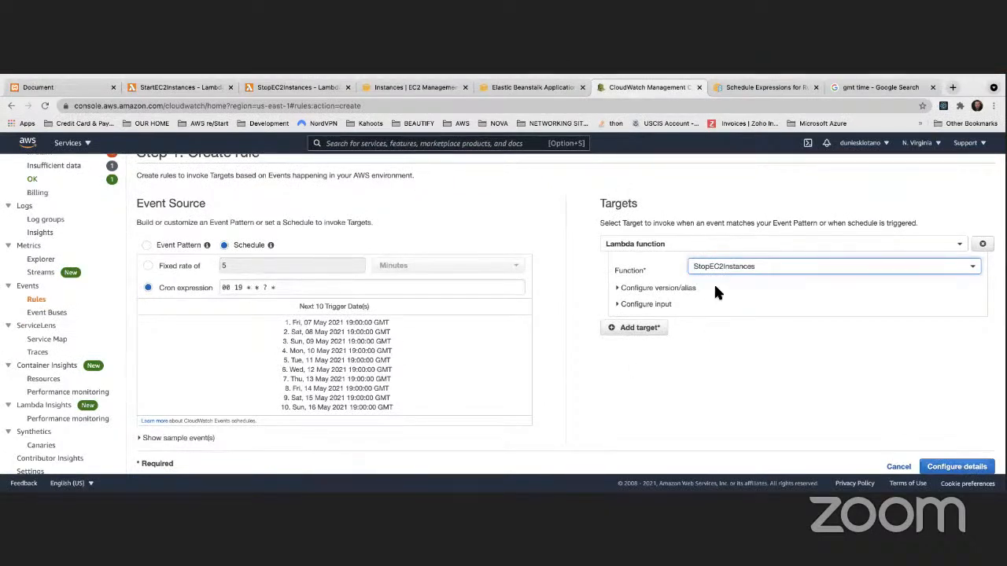
# - Continue to the rule details and name the rule StartEC2InstancesRule
pyautogui.click(955, 468)
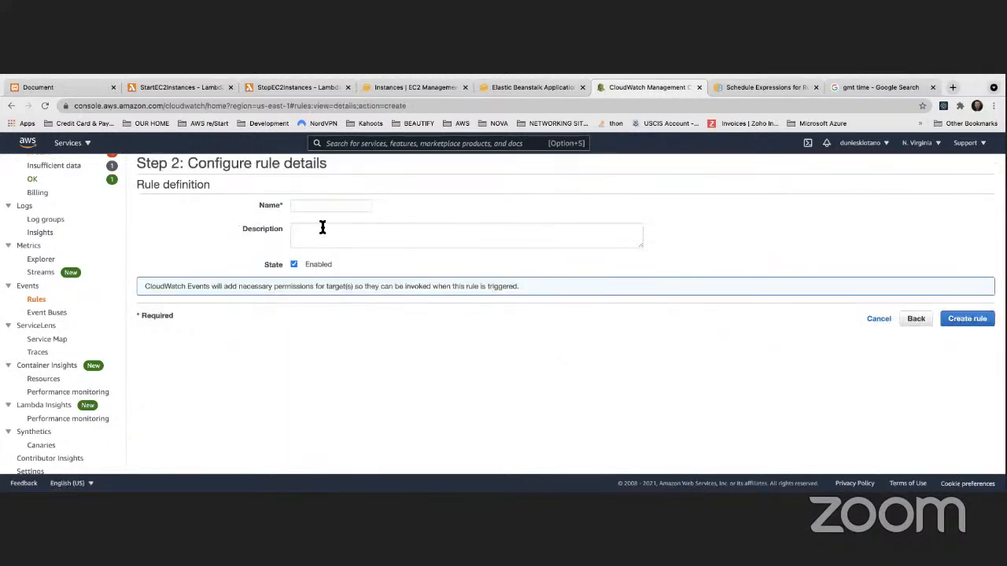
pyautogui.click(305, 206)
pyautogui.write('StartEc2')
pyautogui.press('BackSpace')
pyautogui.press('BackSpace')
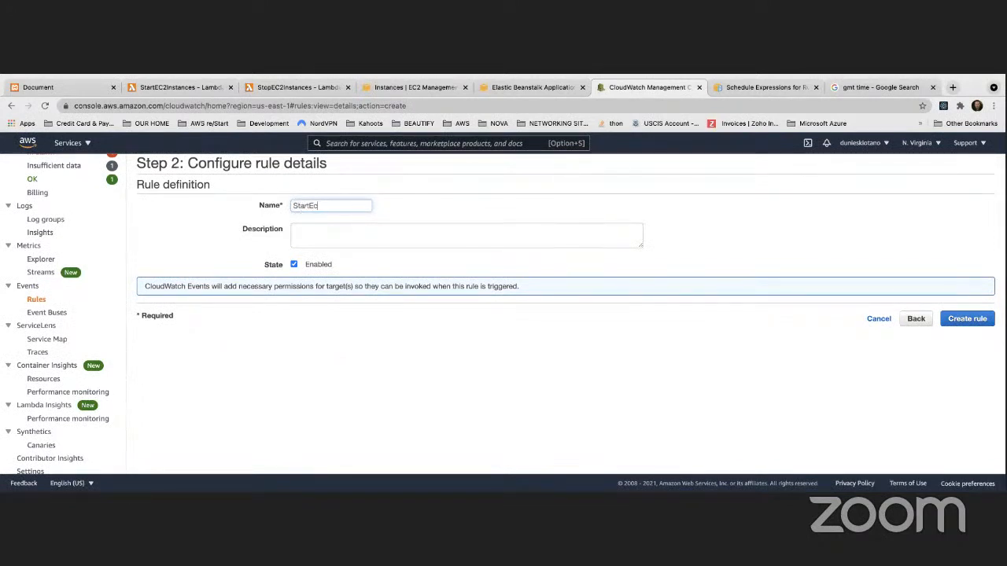
pyautogui.write('C2InstancesRule')
# - Enter the rule description "This rule triggers an AWS Lambda function which stops all running EC2 instances at 3:00 PM EST"
pyautogui.click(311, 230)
pyautogui.write('Thi')
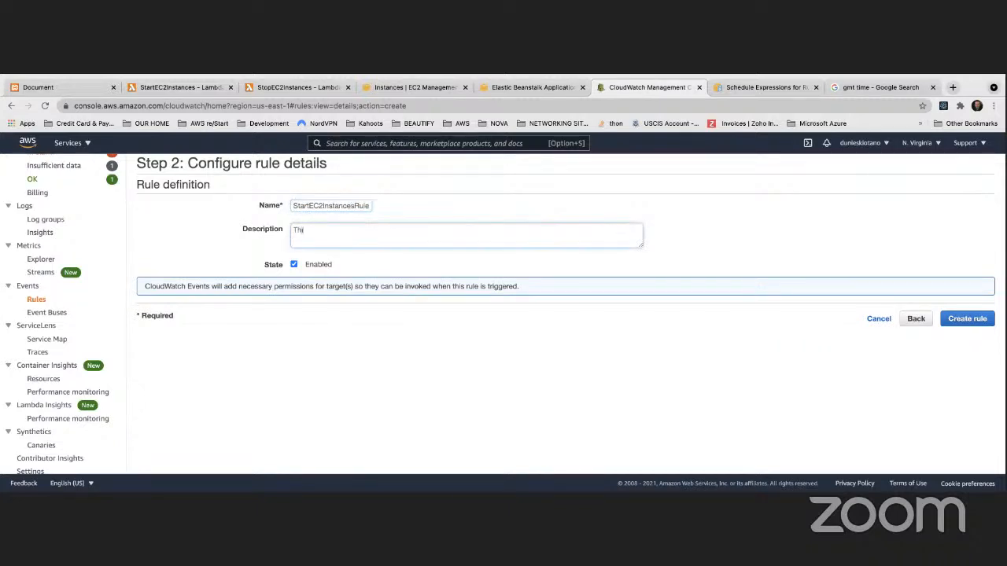
pyautogui.write('s rule triggers an AWS Lambda ')
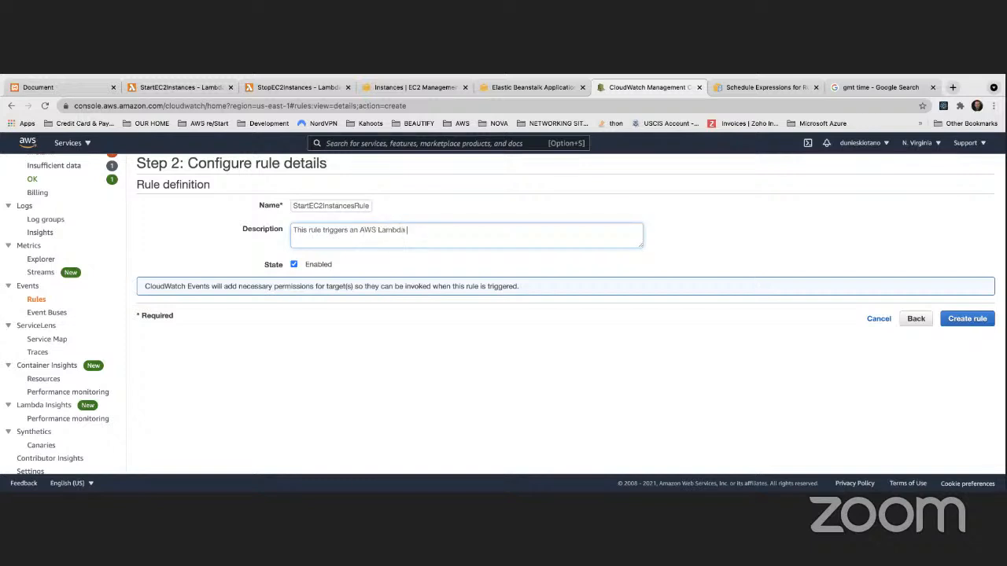
pyautogui.write('function which stops all running EC2')
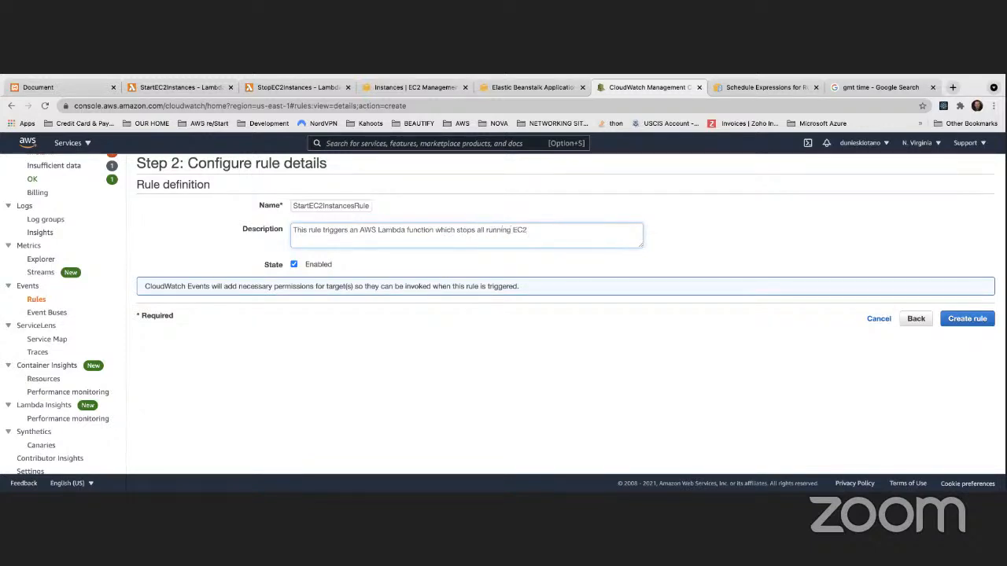
pyautogui.write('Insstances at 3:00 PM EST')
# - Copy the full description text for reuse and create the StartEC2InstancesRule rule
pyautogui.moveTo(621, 231); pyautogui.dragTo(279, 228)
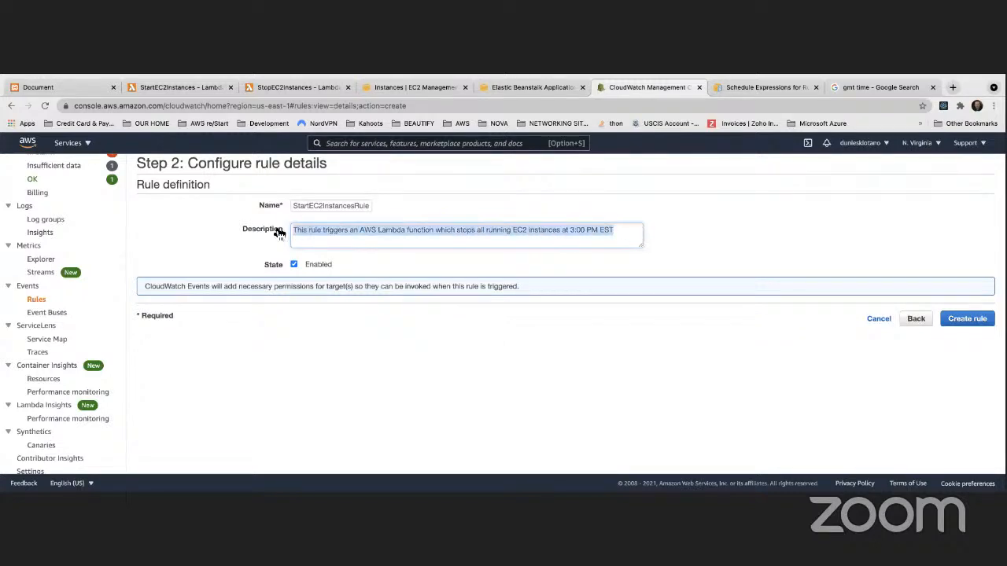
pyautogui.click(716, 249)
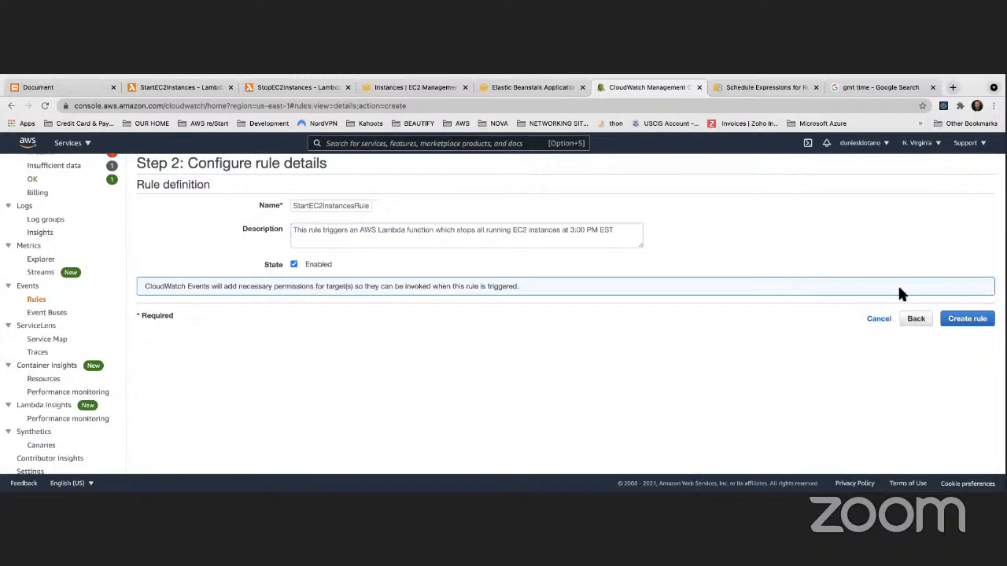
pyautogui.click(966, 320)
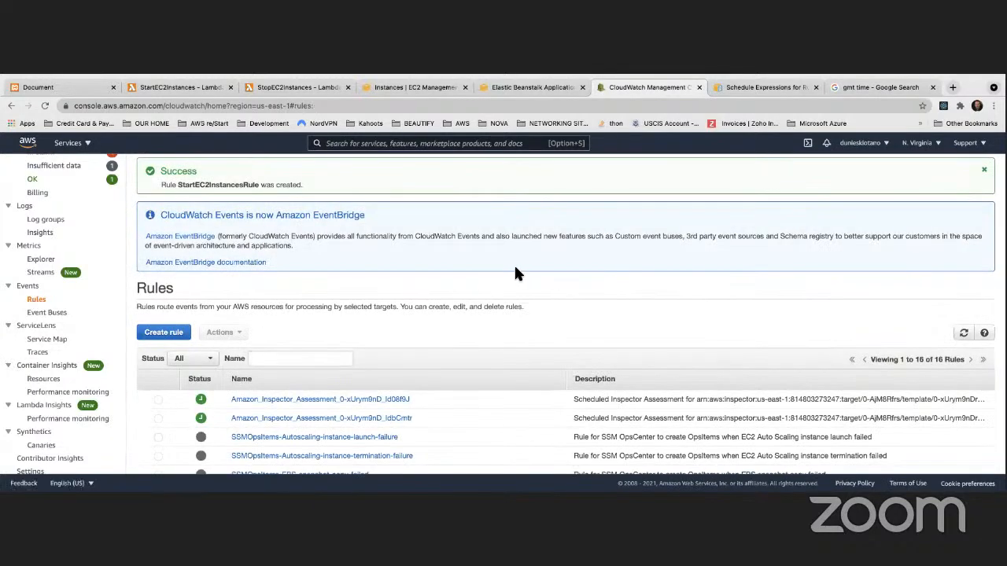
# - Select the old StartInstancesRule in the rules list and delete it
pyautogui.scroll(-5, 515, 273)
pyautogui.scroll(-2, 515, 273)
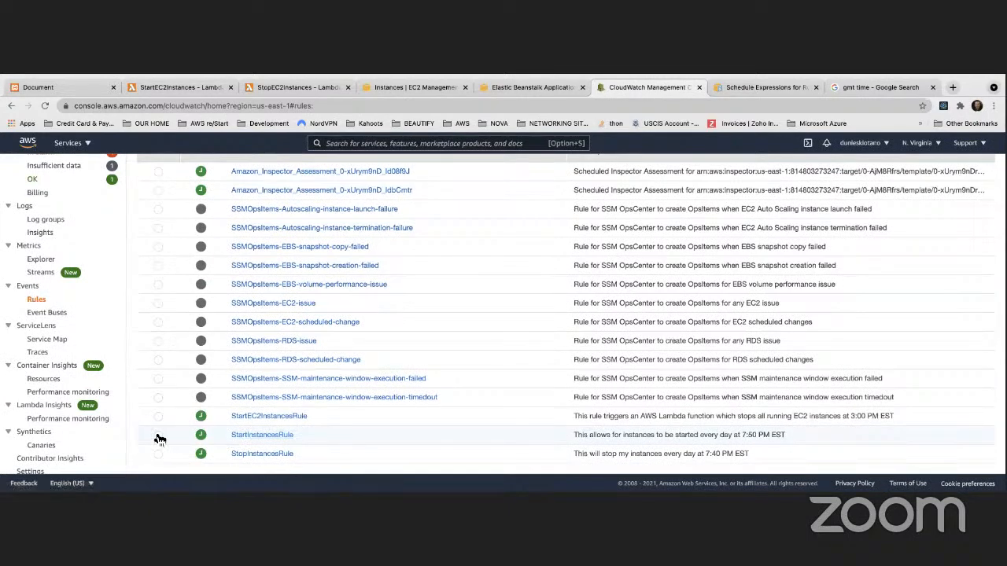
pyautogui.scroll(5, 155, 437)
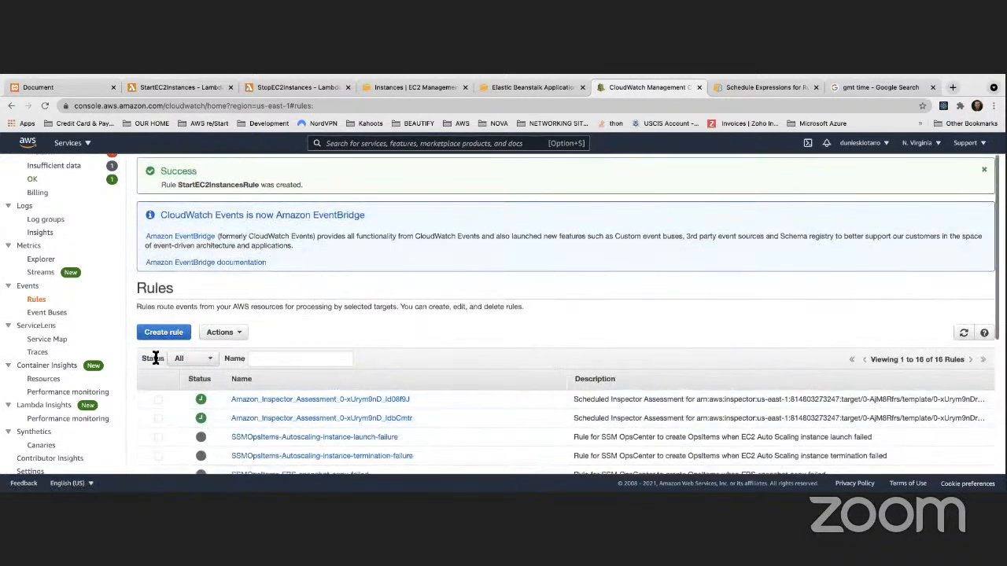
pyautogui.click(219, 315)
pyautogui.click(224, 351)
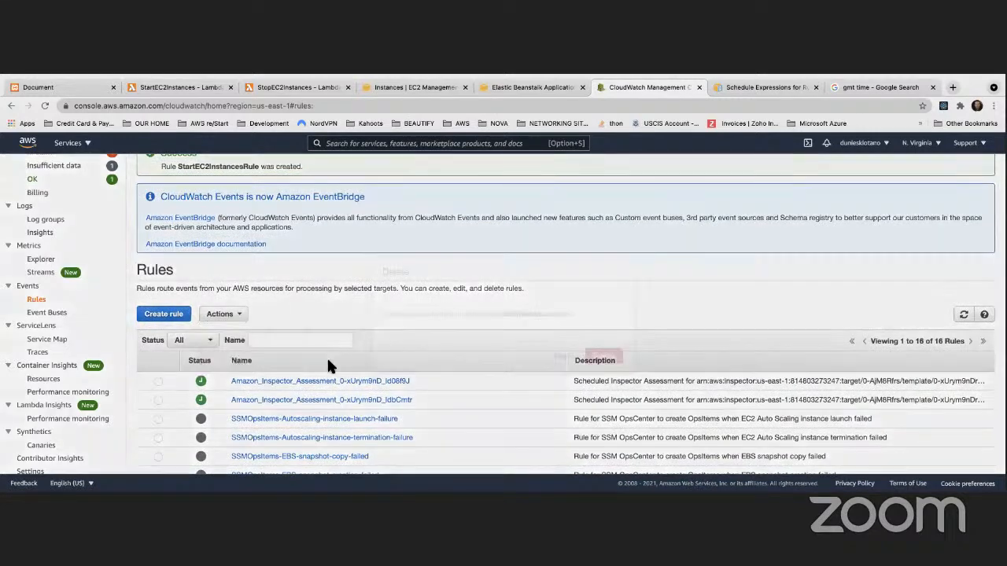
pyautogui.click(602, 355)
# - Select the old StopInstancesRule in the rules list and delete it
pyautogui.scroll(-3, 465, 366)
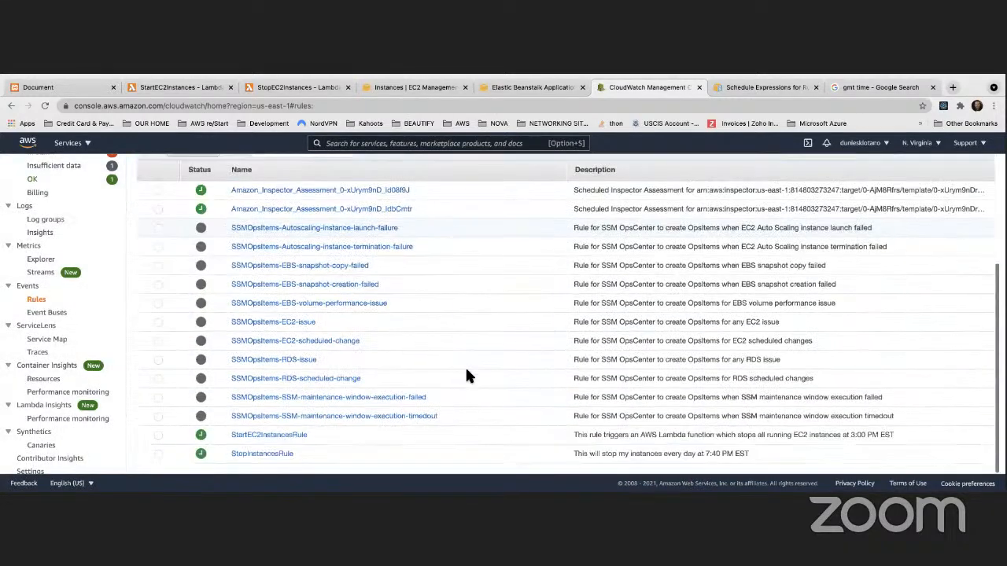
pyautogui.click(158, 454)
pyautogui.scroll(3, 225, 370)
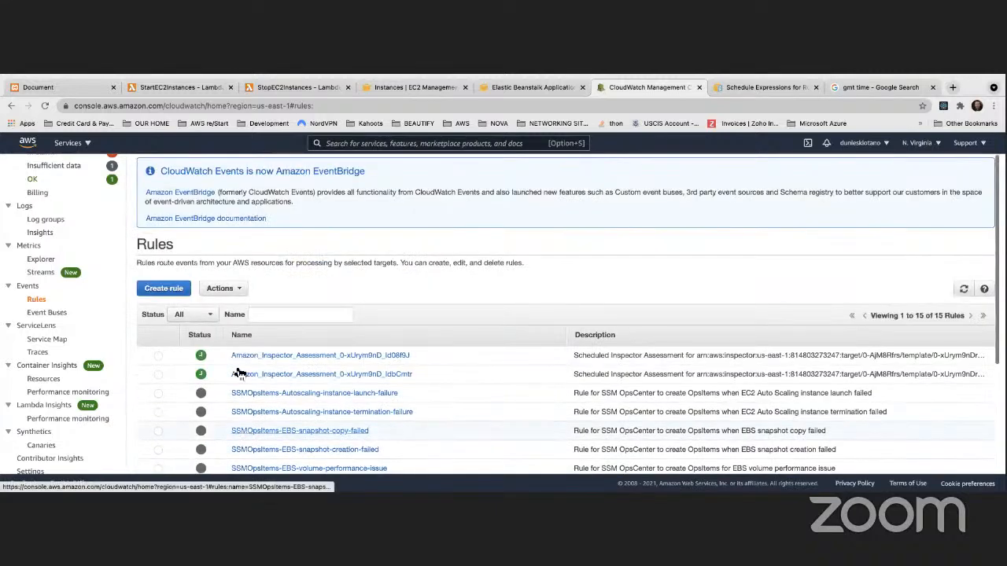
pyautogui.click(219, 288)
pyautogui.click(214, 321)
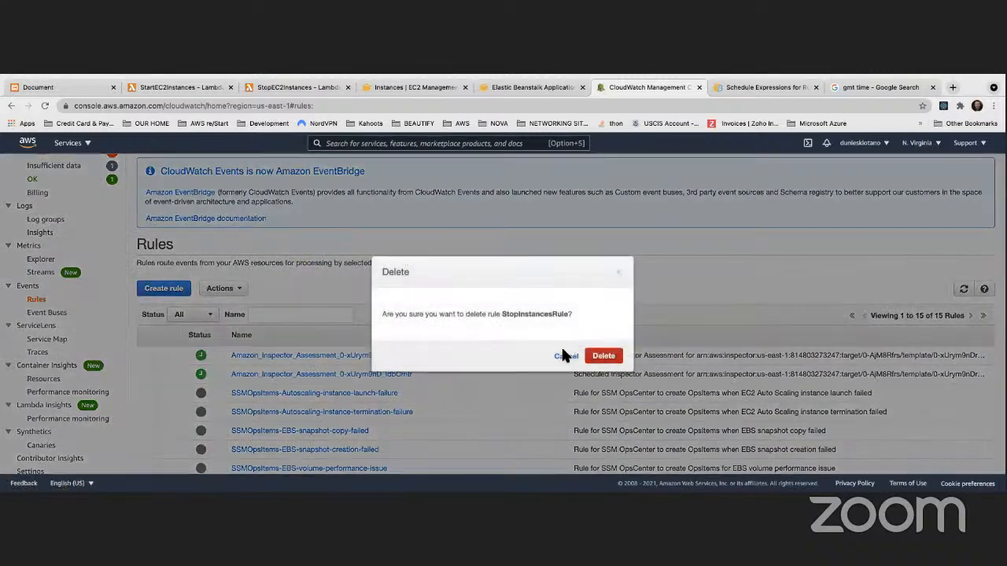
pyautogui.click(604, 356)
# - Start a new rule that runs on a schedule with the cron expression 10 19 * * ? *
pyautogui.scroll(-3, 396, 363)
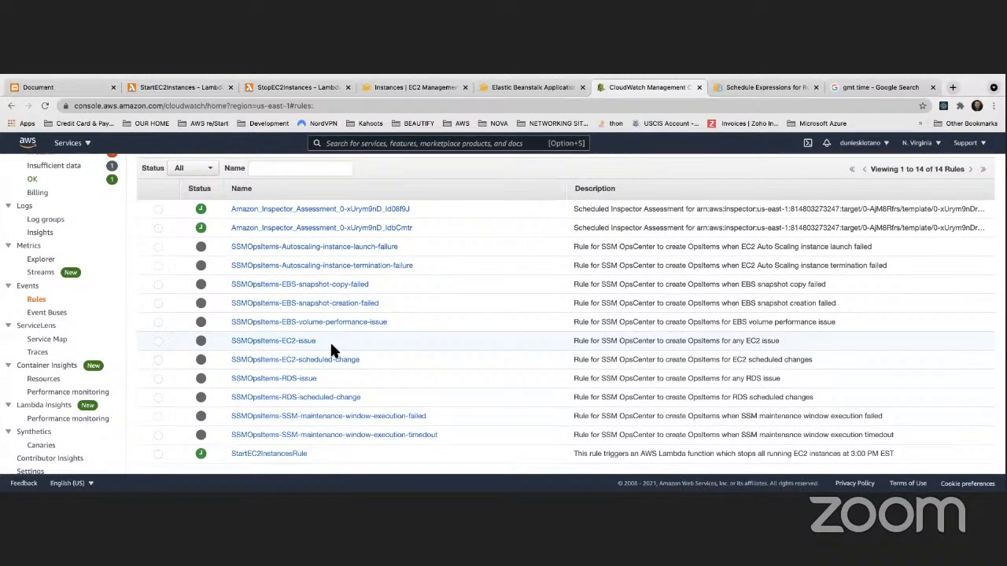
pyautogui.scroll(3, 334, 348)
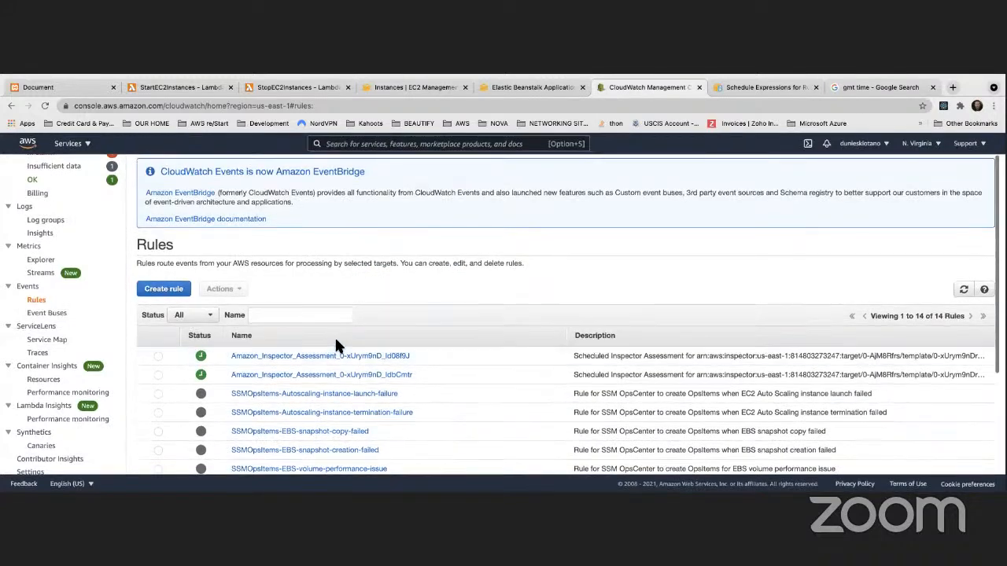
pyautogui.click(163, 288)
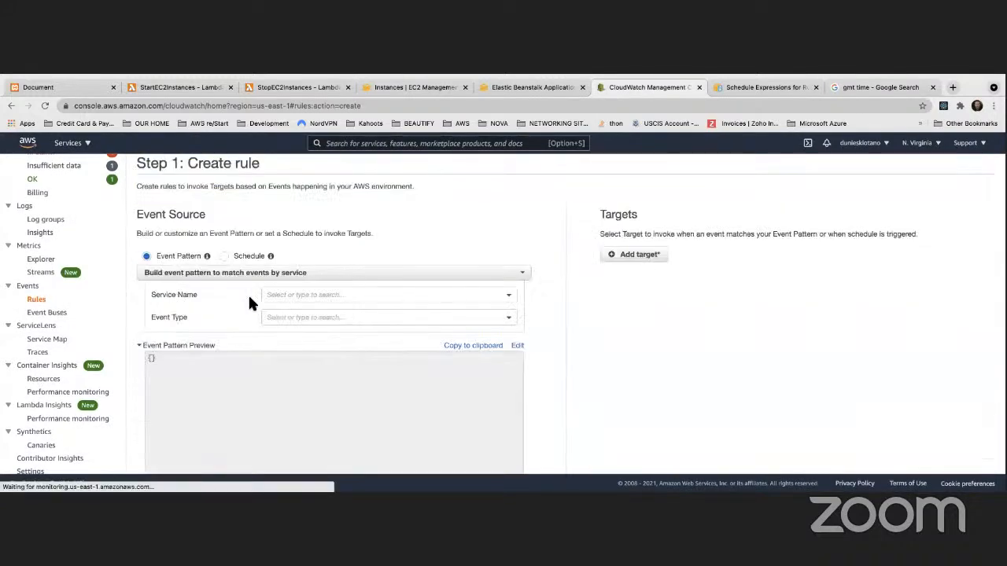
pyautogui.click(226, 256)
pyautogui.click(148, 299)
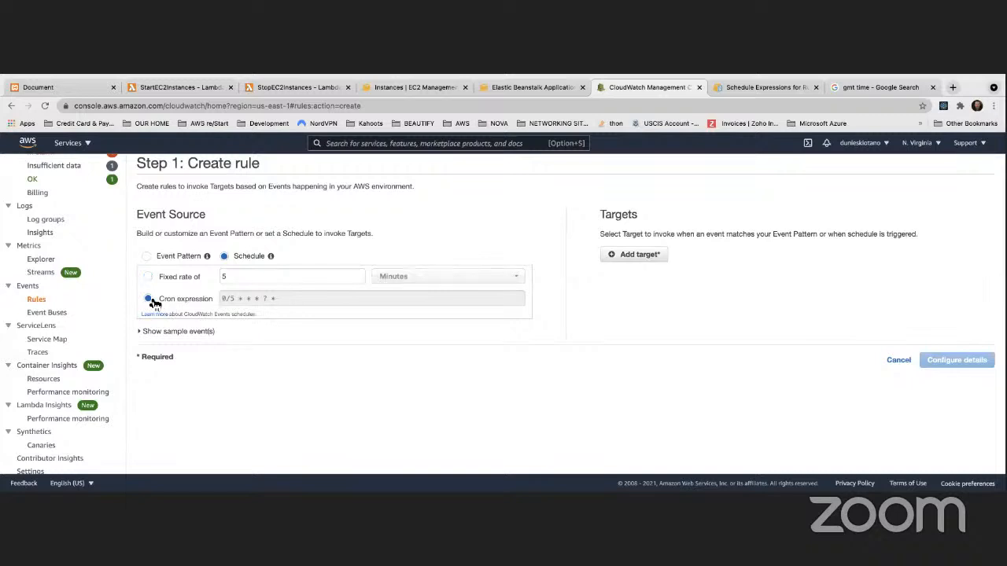
pyautogui.click(226, 302)
pyautogui.write('10 19')
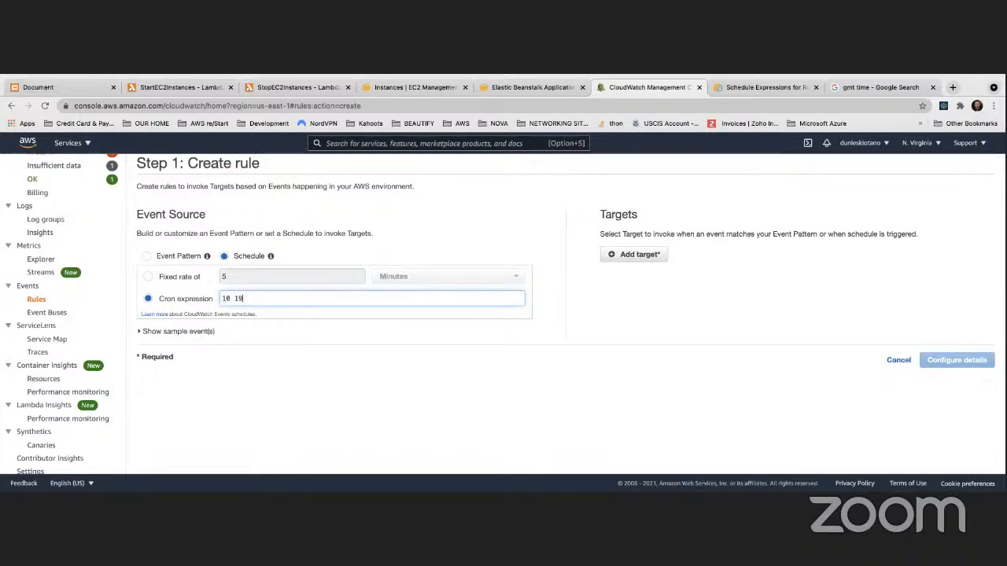
pyautogui.write(' * * ? *')
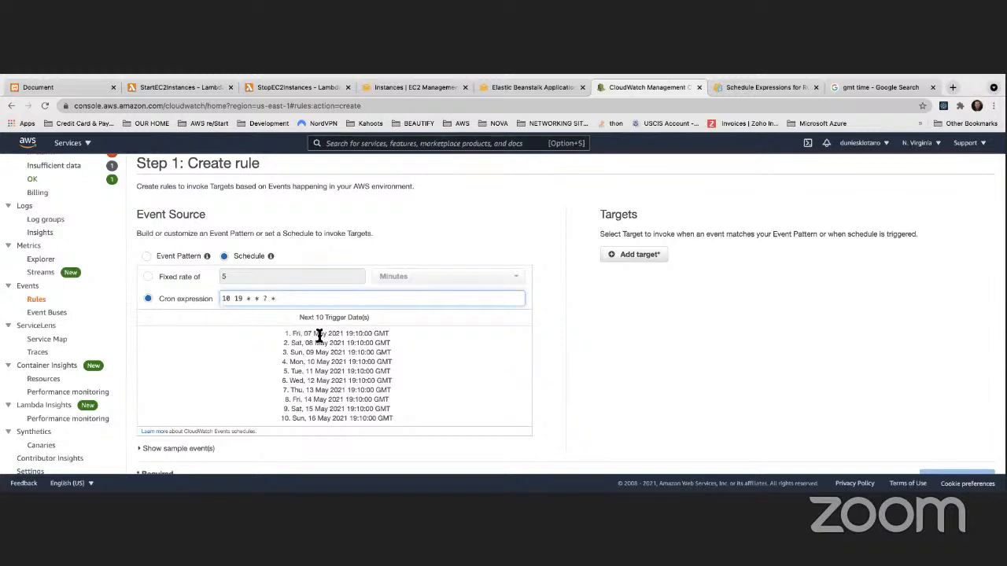
# - Add a Lambda function target to the new rule with StopEC2Instances as its function
pyautogui.scroll(-1, 305, 394)
pyautogui.click(635, 243)
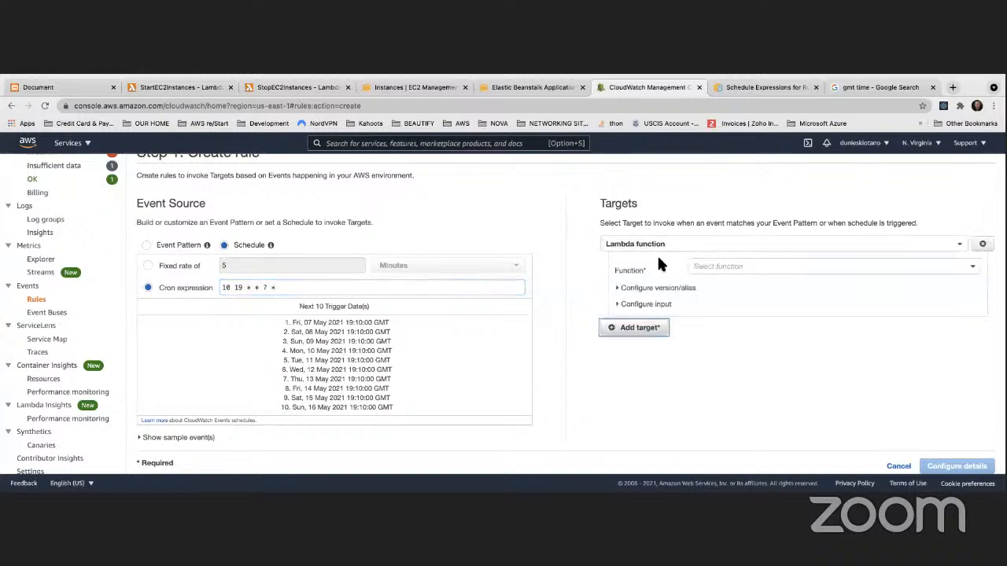
pyautogui.click(714, 266)
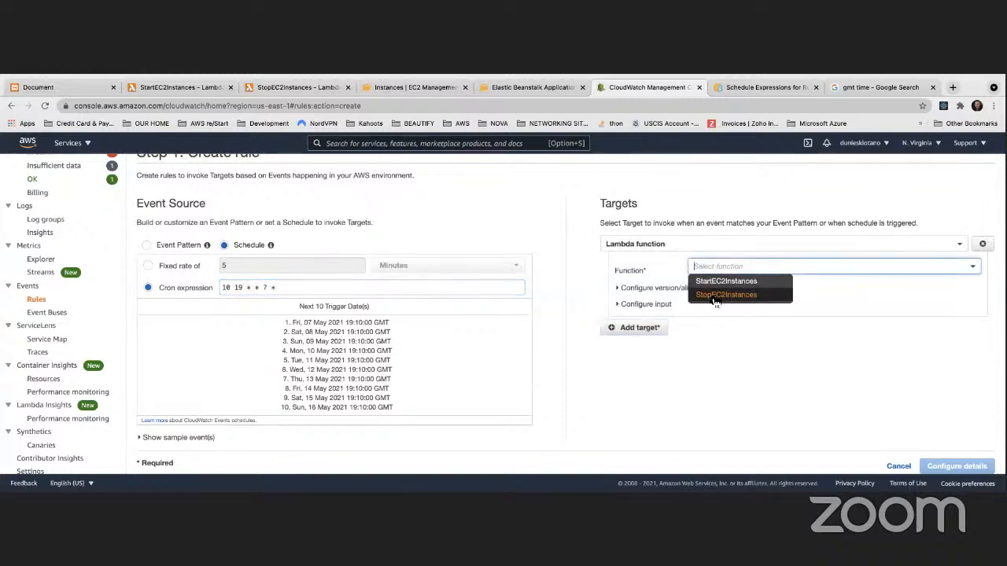
pyautogui.click(715, 297)
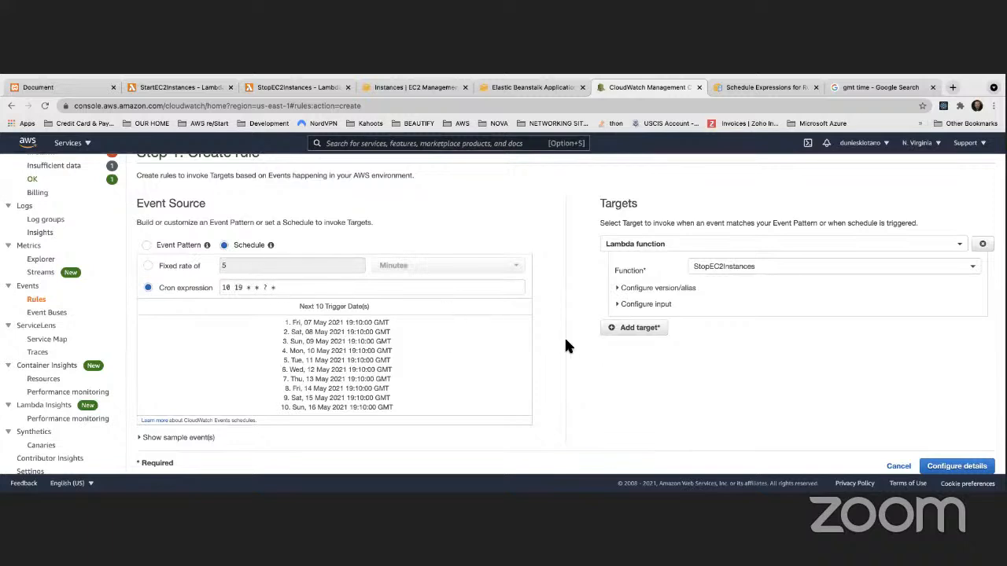
# - Continue to the rule details, paste the copied description, change "stops" to "starts", and select the whole description text
pyautogui.click(937, 464)
pyautogui.click(322, 227)
pyautogui.write('This rule triggers an AWS Lambda function which stops all running EC2 instances at 3:00 PM EST')
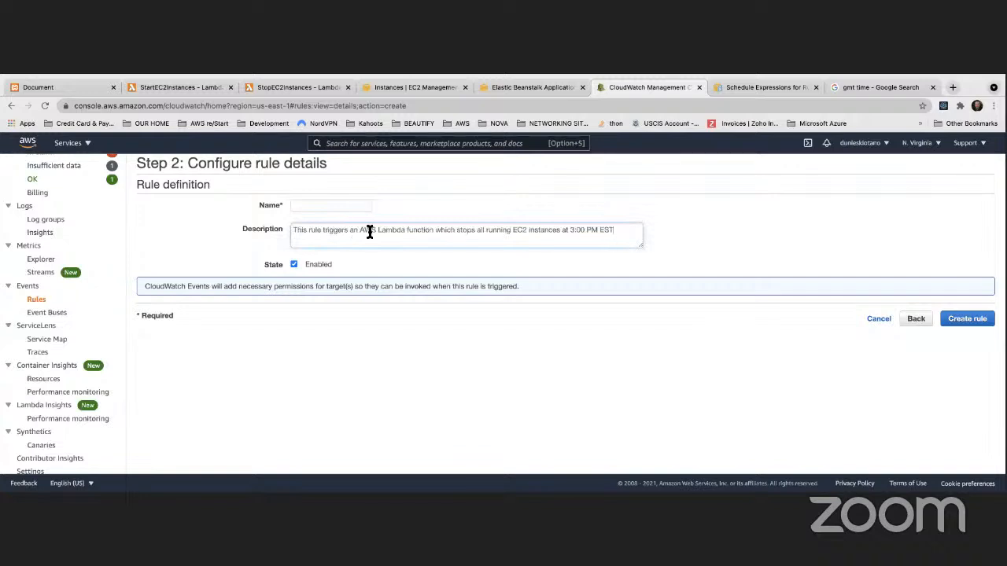
pyautogui.doubleClick(466, 229)
pyautogui.write('starts')
pyautogui.moveTo(619, 229); pyautogui.dragTo(287, 219)
# - Return to the new rule's first step and change the target function to StartEC2Instances
pyautogui.click(916, 318)
pyautogui.click(717, 277)
pyautogui.click(719, 292)
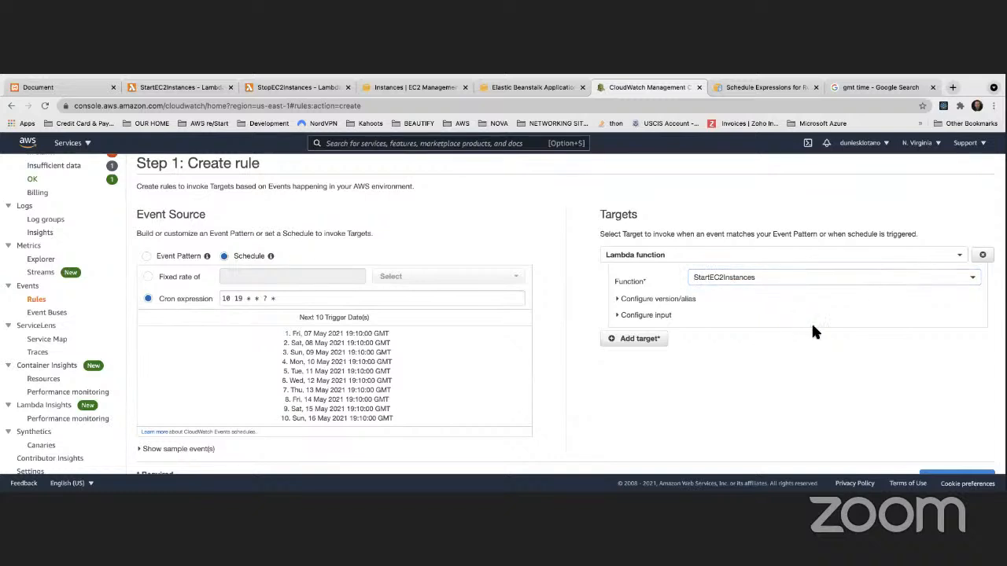
# - Leave the new rule, open StartEC2InstancesRule for editing, check its rule details, and return to its first step
pyautogui.scroll(2, 57, 276)
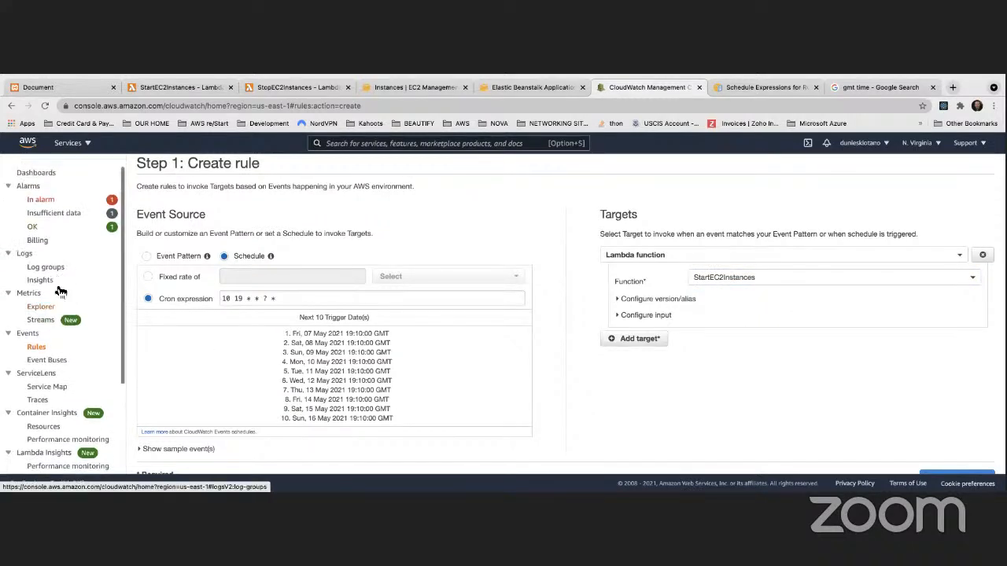
pyautogui.click(37, 347)
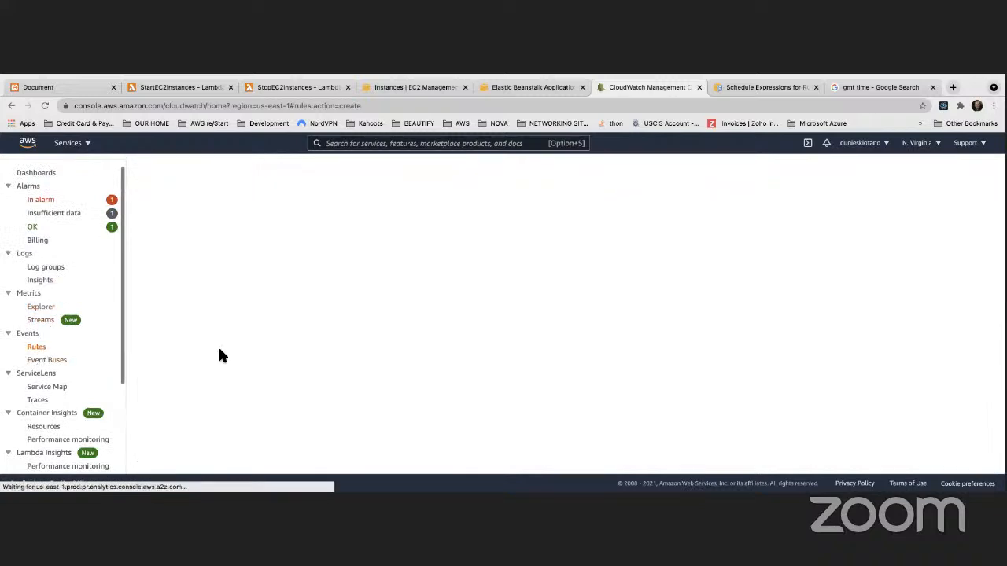
pyautogui.scroll(-3, 344, 366)
pyautogui.click(262, 456)
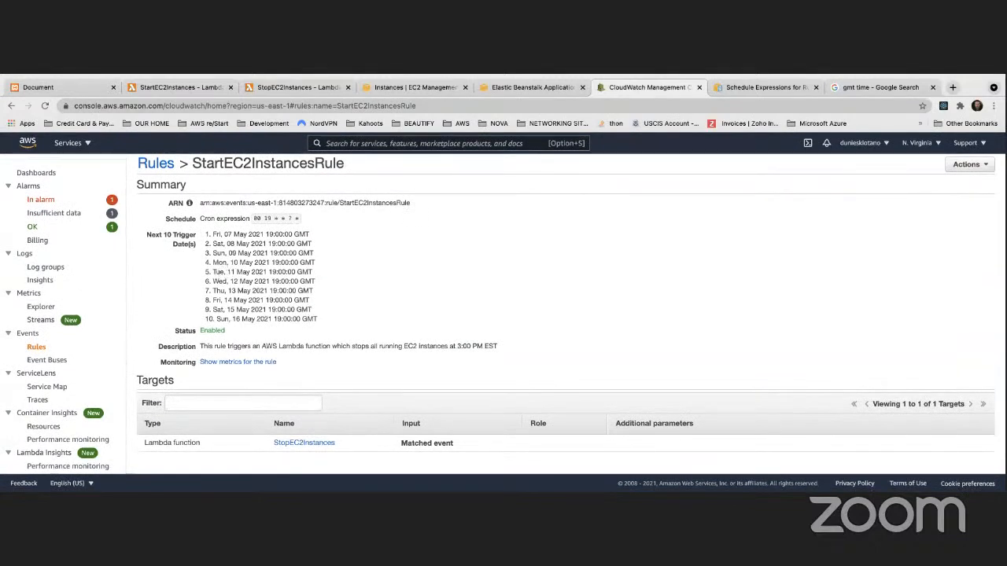
pyautogui.click(975, 165)
pyautogui.click(966, 186)
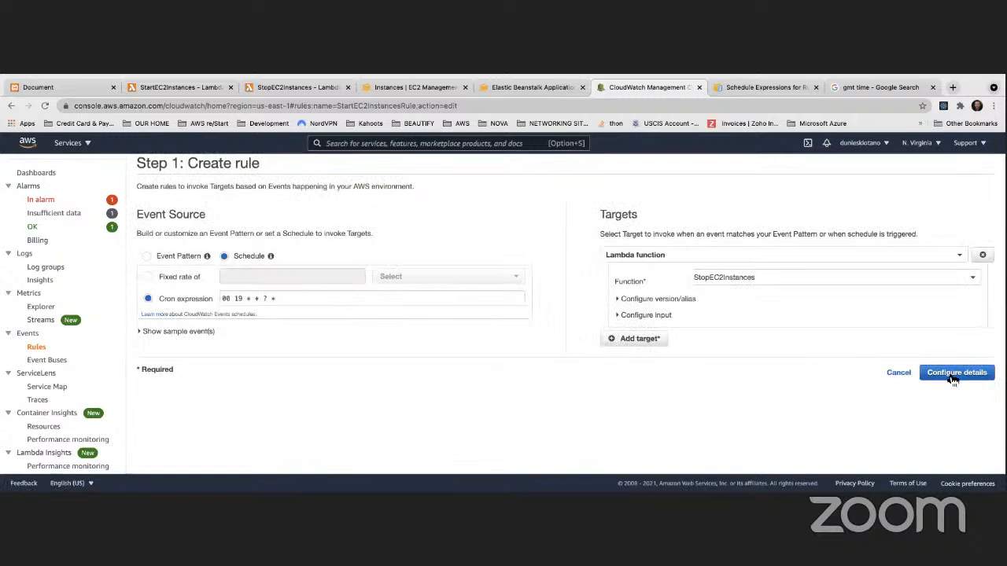
pyautogui.click(952, 374)
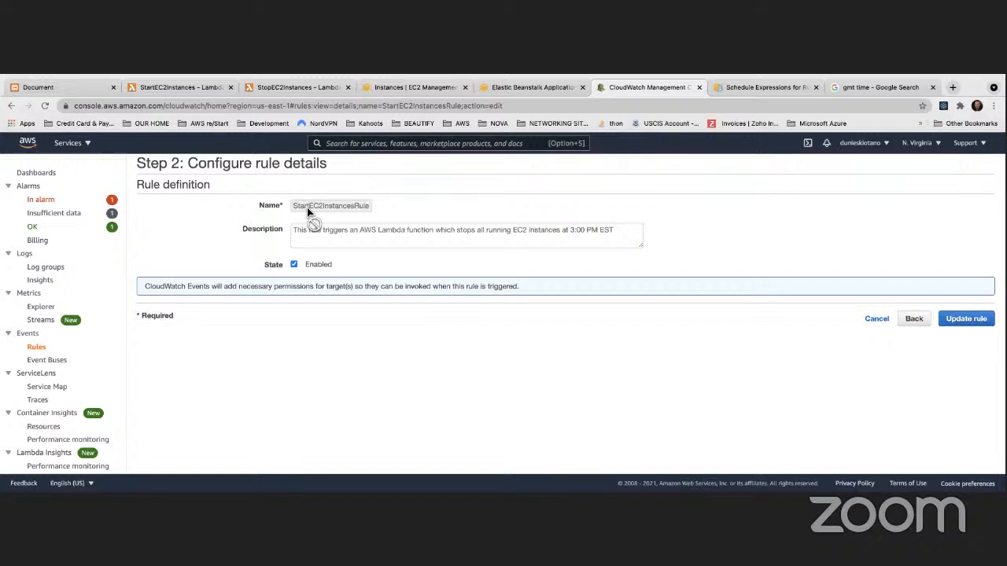
pyautogui.click(913, 319)
# - Change the minutes in the StartEC2InstancesRule cron expression so that it reads 10 19 * * ? *
pyautogui.click(240, 296)
pyautogui.press('BackSpace')
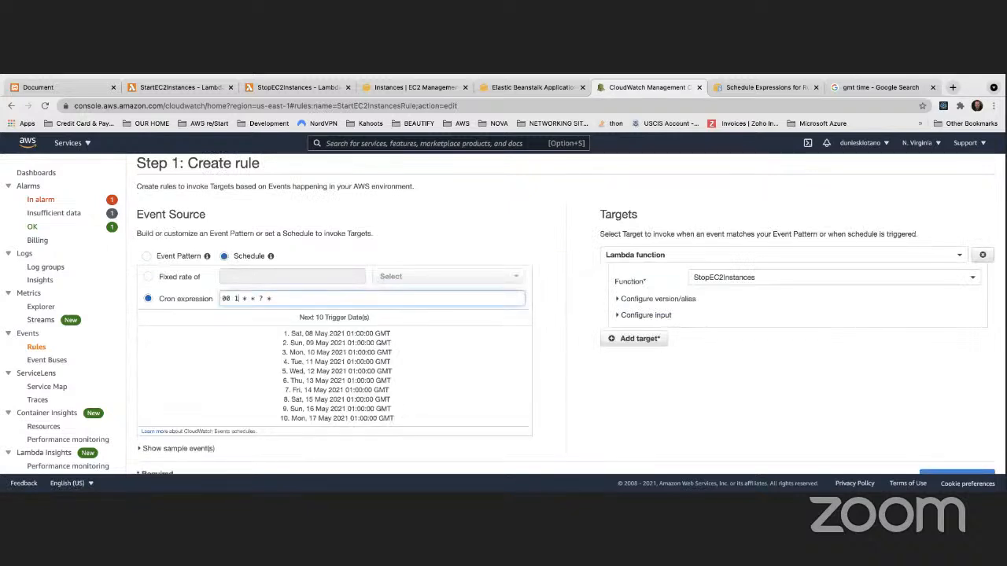
pyautogui.write('9')
pyautogui.moveTo(230, 299); pyautogui.dragTo(213, 296)
pyautogui.write('10')
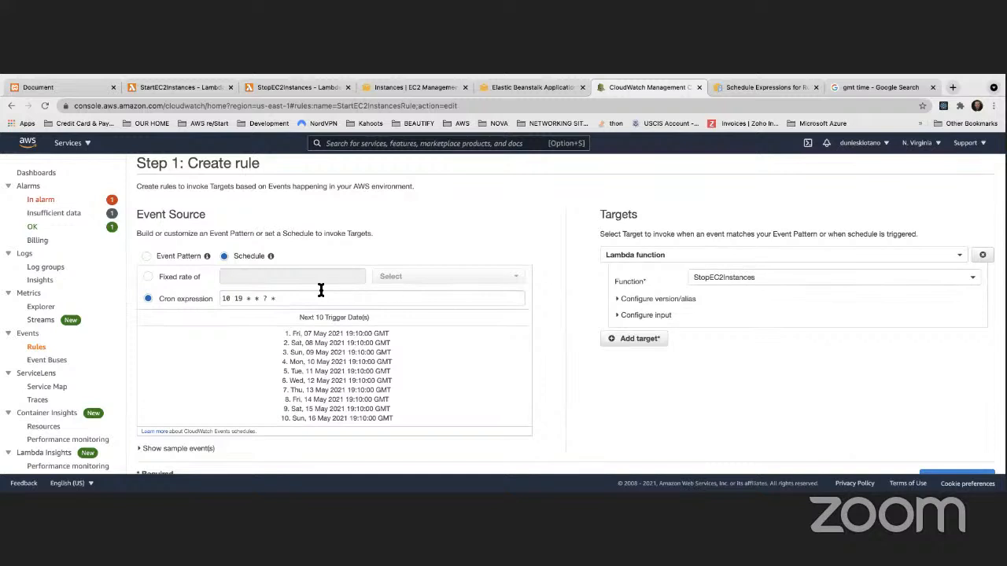
# - Switch the rule's target function to StartEC2Instances and update the rule
pyautogui.click(750, 277)
pyautogui.click(759, 302)
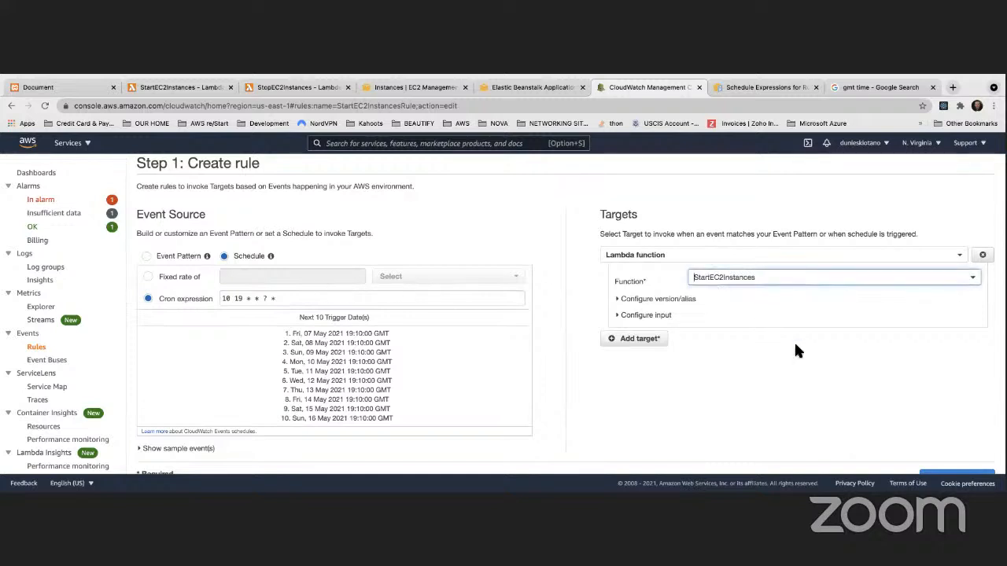
pyautogui.scroll(-1, 920, 444)
pyautogui.click(953, 470)
pyautogui.click(966, 318)
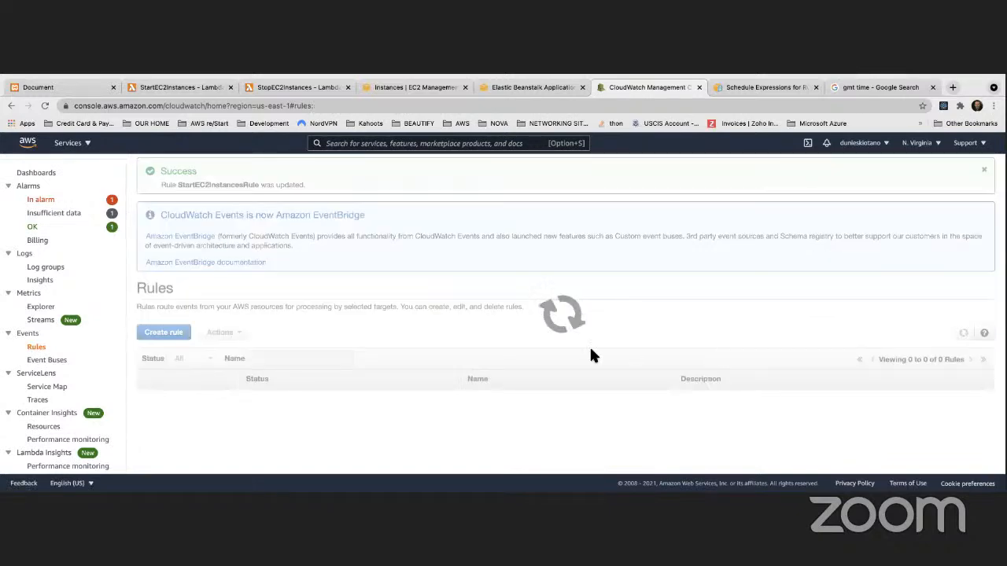
# - Start a new rule that runs on a schedule with the cron expression 00 19 * * ? *
pyautogui.scroll(-3, 361, 327)
pyautogui.scroll(3, 467, 254)
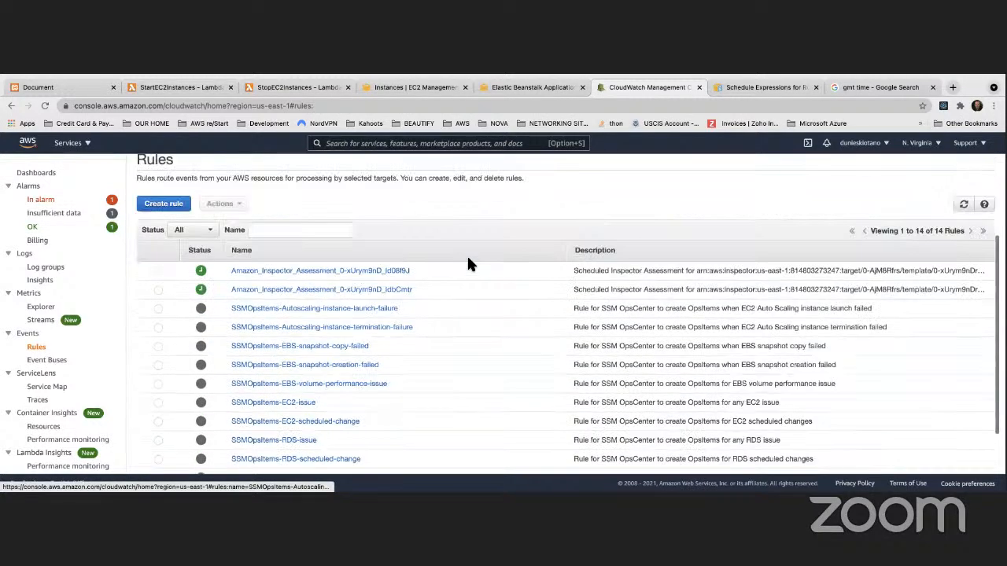
pyautogui.click(165, 337)
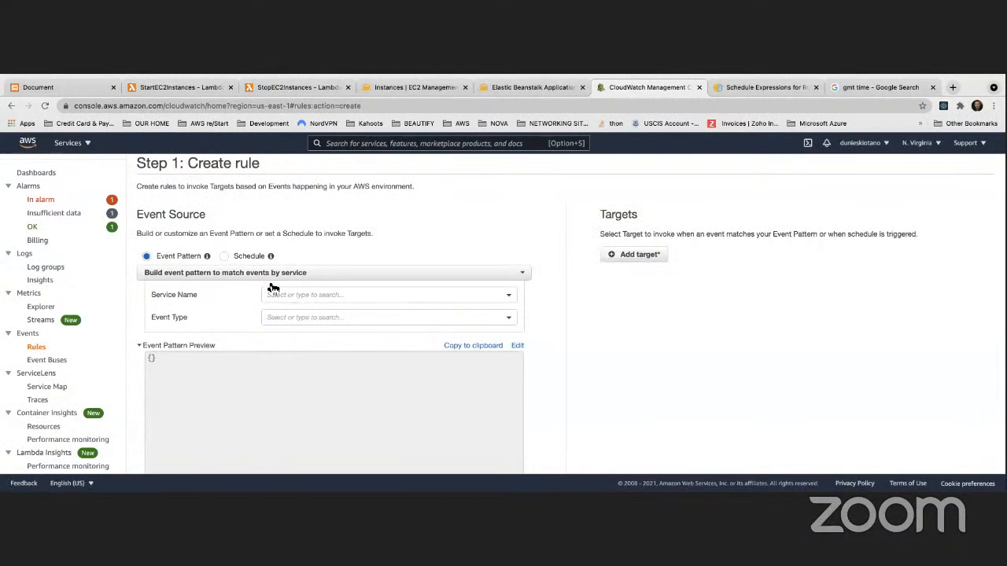
pyautogui.click(228, 257)
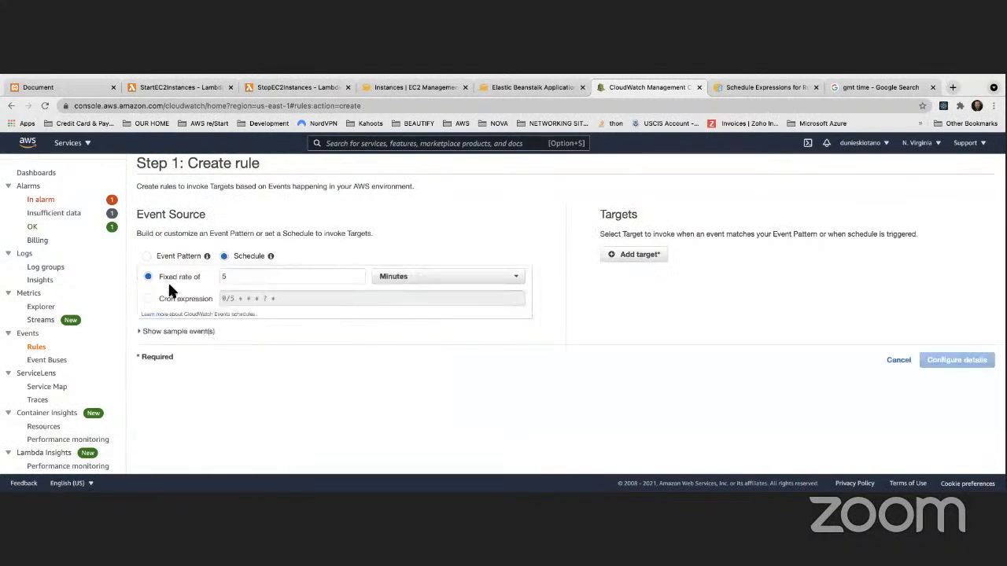
pyautogui.click(149, 299)
pyautogui.click(276, 306)
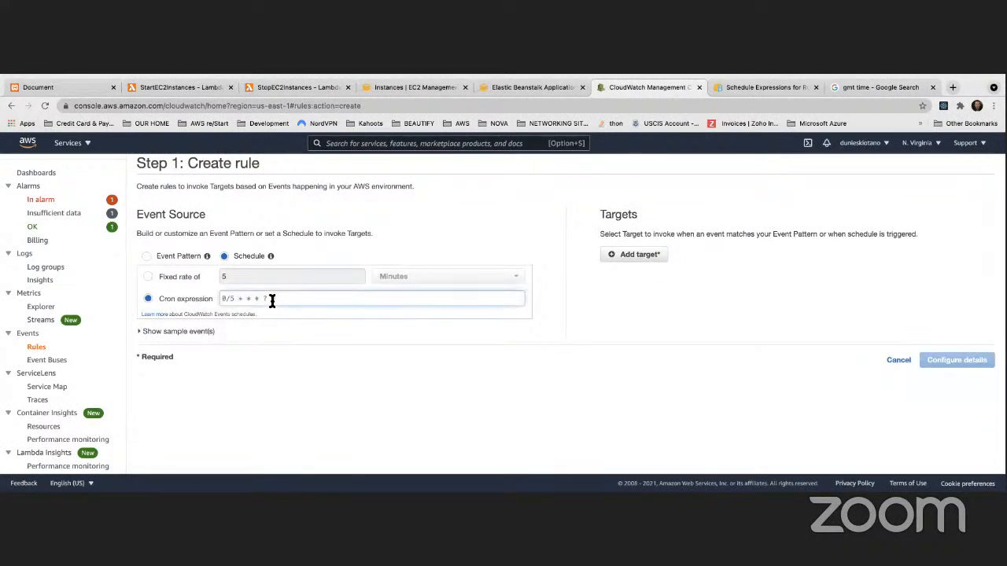
pyautogui.write('00 19 * * ? *')
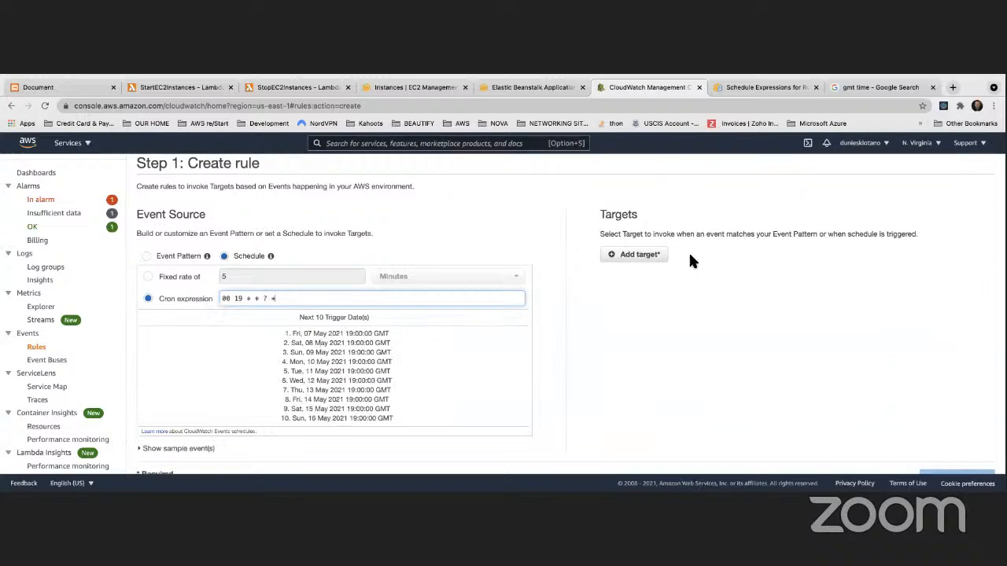
# - Add the StopEC2Instances Lambda function as the rule's target and continue to the rule details
pyautogui.click(645, 255)
pyautogui.click(719, 275)
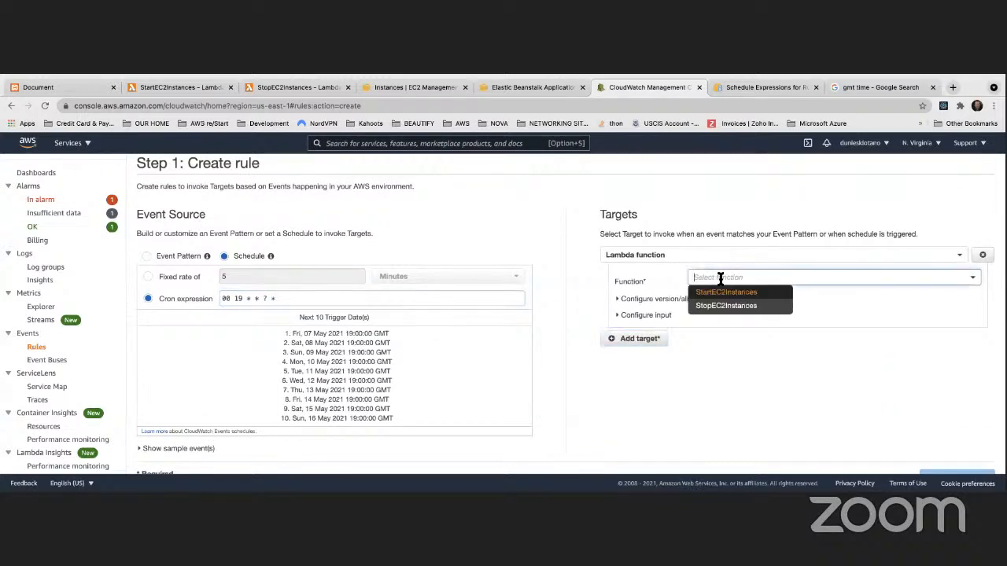
pyautogui.click(722, 306)
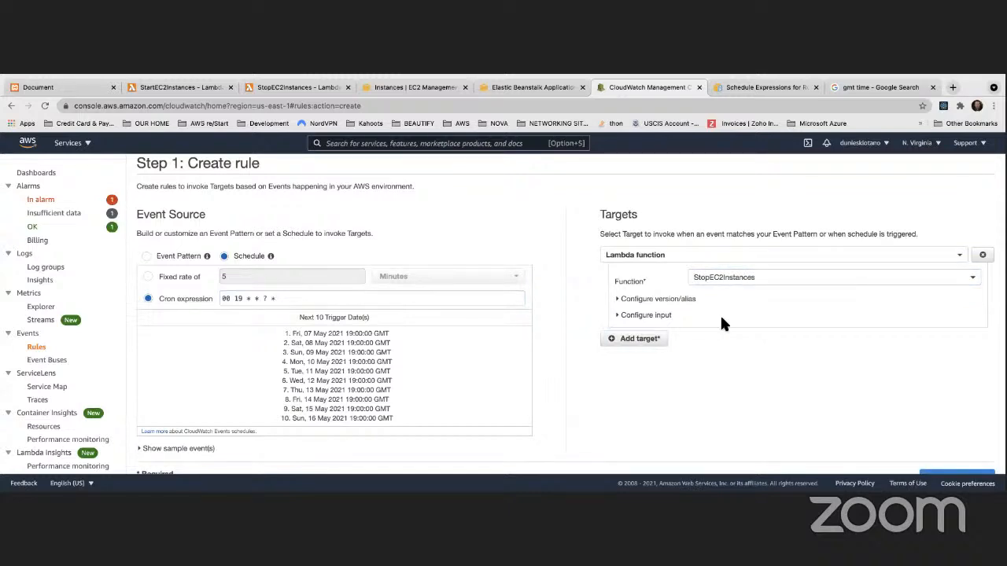
pyautogui.scroll(-1, 722, 325)
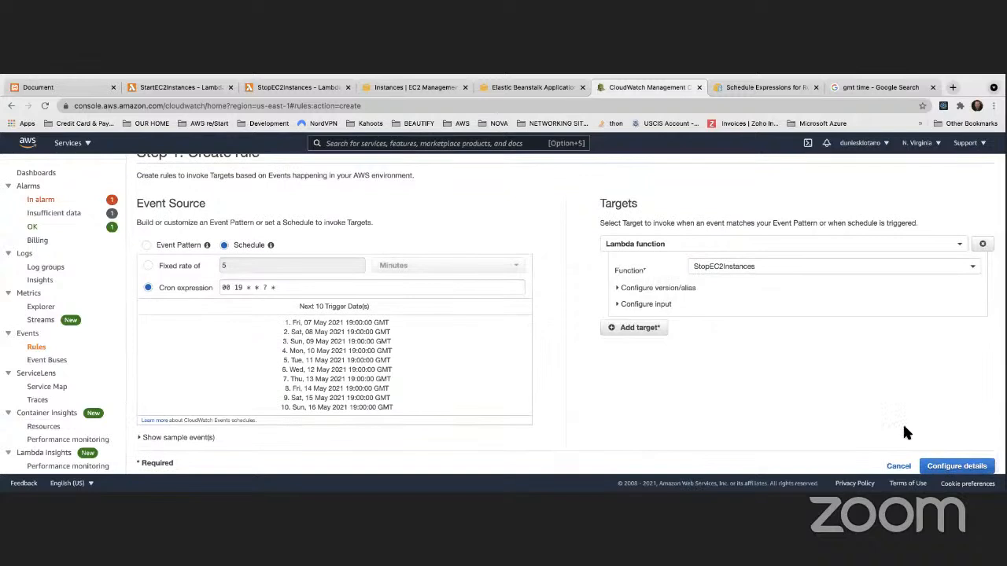
pyautogui.click(956, 467)
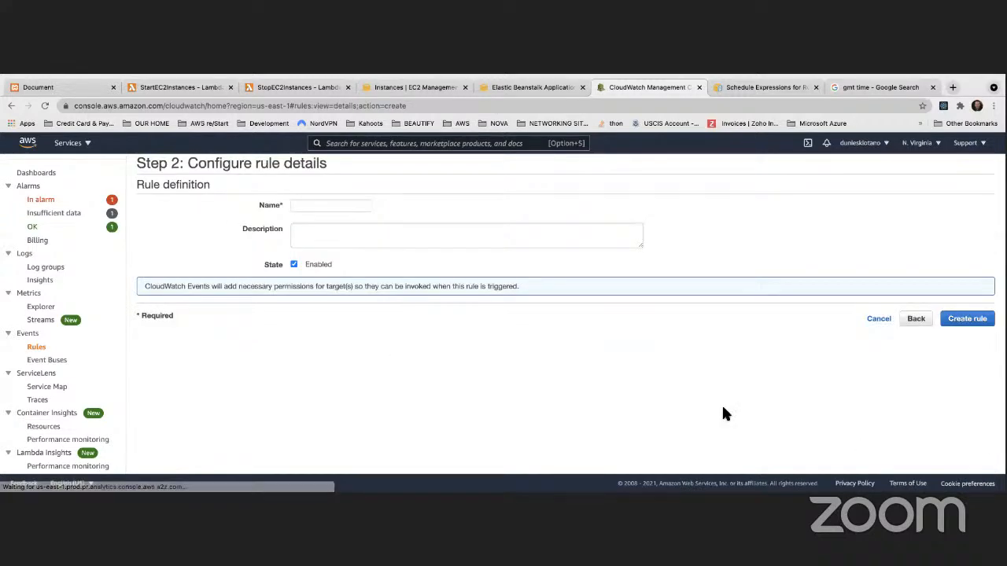
# - Name the rule StopEC2InstanceRule, describe it as triggering a Lambda function which stops all running EC2 instances at 3:00 PM EST, and create it
pyautogui.click(315, 229)
pyautogui.write('This rule triggers an AWS Lambda function which starts all running EC2 instances at 3:00 PM EST')
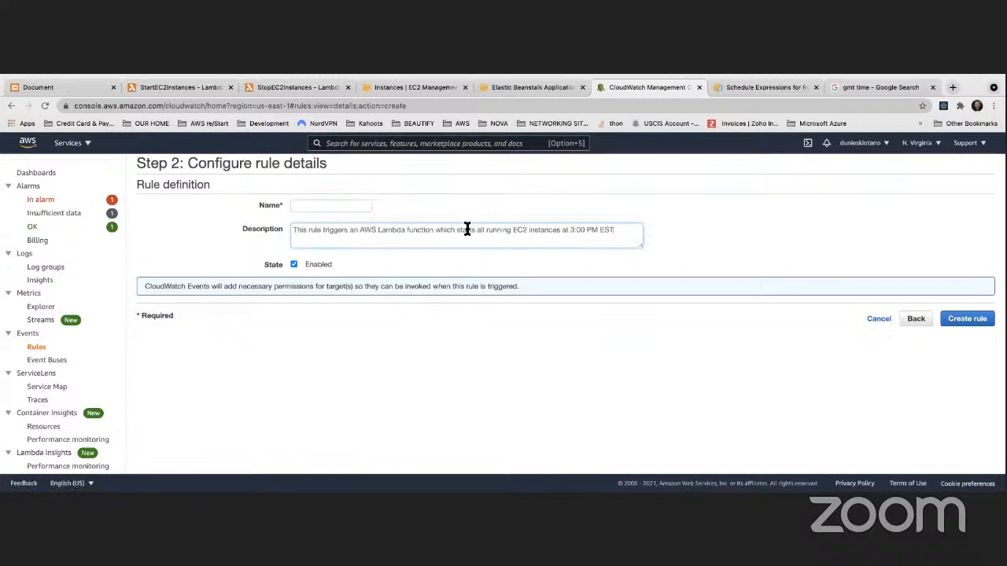
pyautogui.doubleClick(475, 229)
pyautogui.write('stops')
pyautogui.click(300, 206)
pyautogui.write('StopEC2InstanceRule')
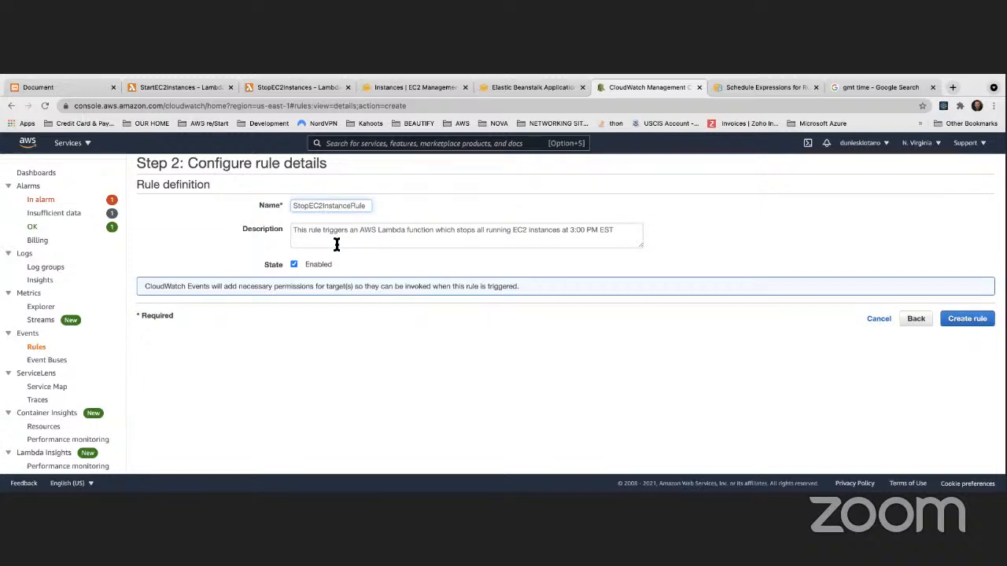
pyautogui.click(584, 228)
pyautogui.click(968, 318)
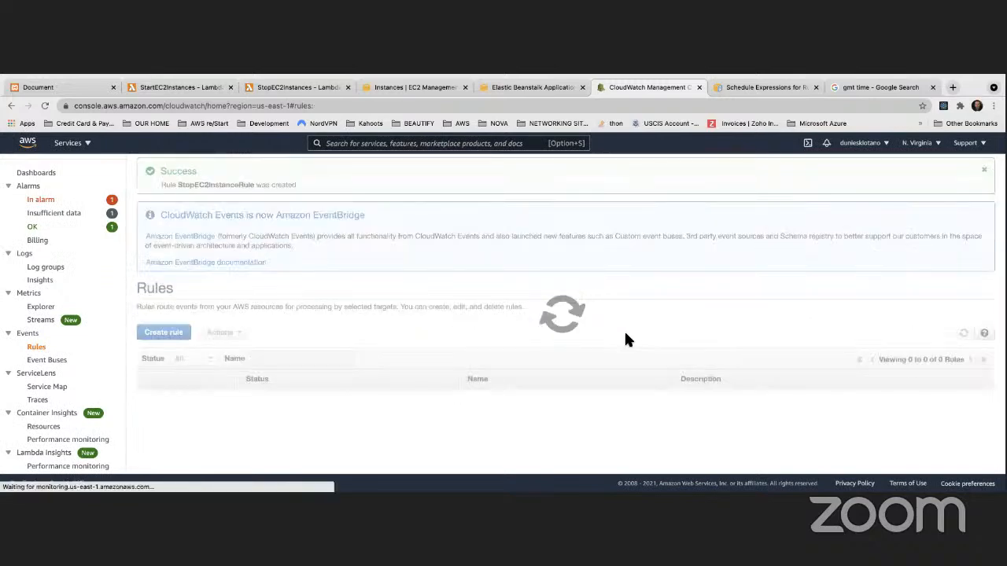
# - Open StartEC2InstancesRule for editing and proceed to its rule details
pyautogui.scroll(-5, 317, 342)
pyautogui.click(254, 430)
pyautogui.click(983, 171)
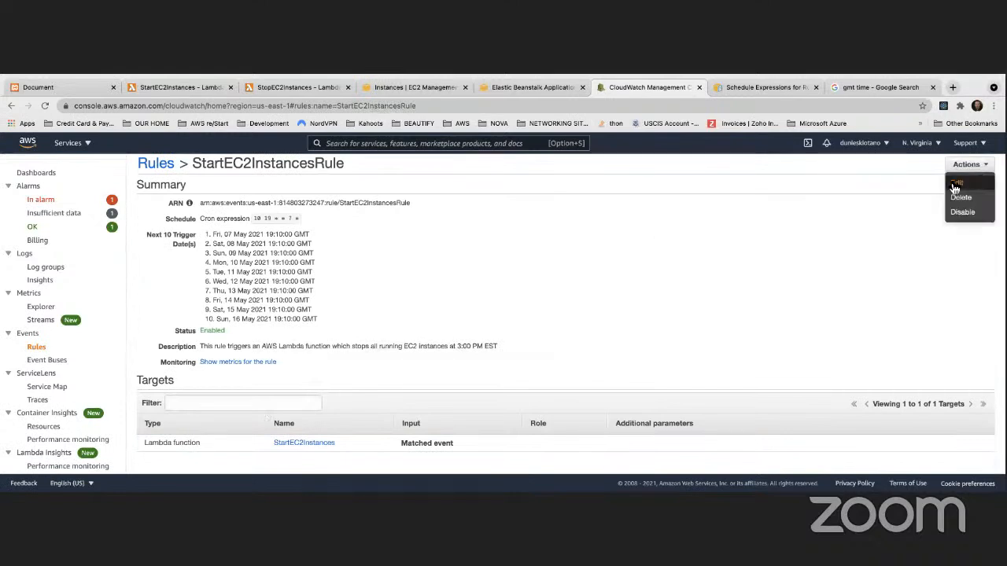
pyautogui.click(962, 197)
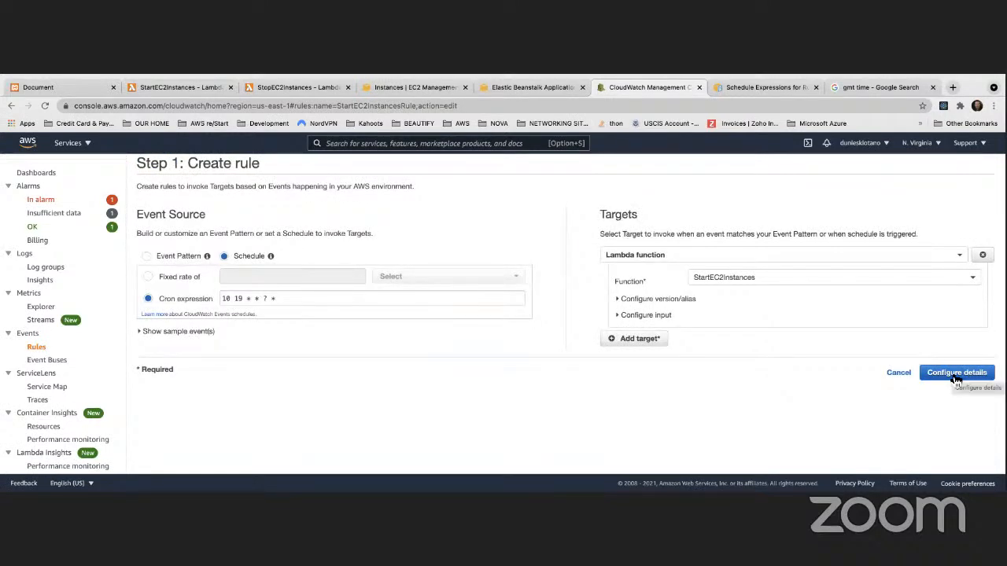
pyautogui.click(956, 374)
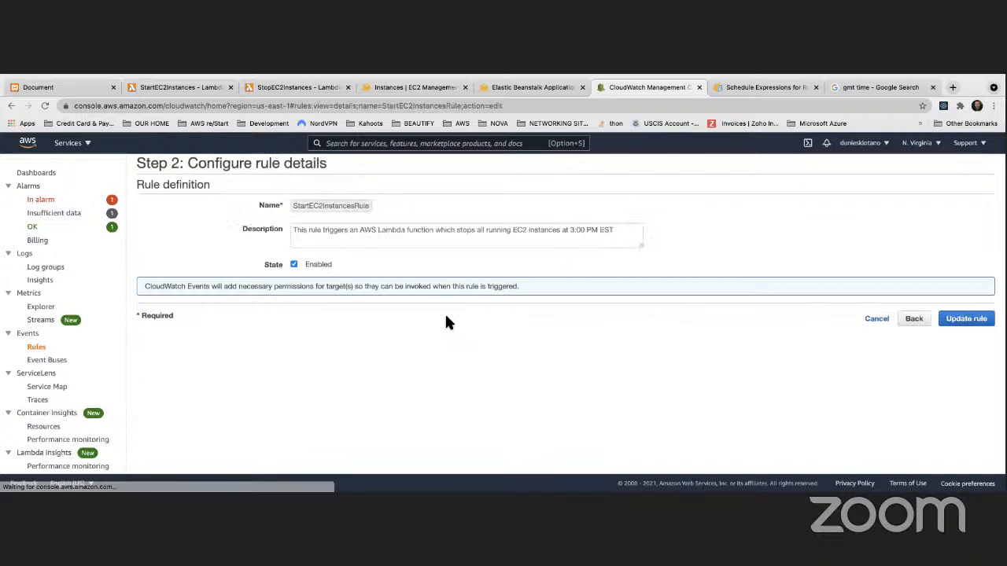
# - Change the rule's description to say it starts all running EC2 instances at 3:10 PM EST, and update the rule
pyautogui.click(470, 229)
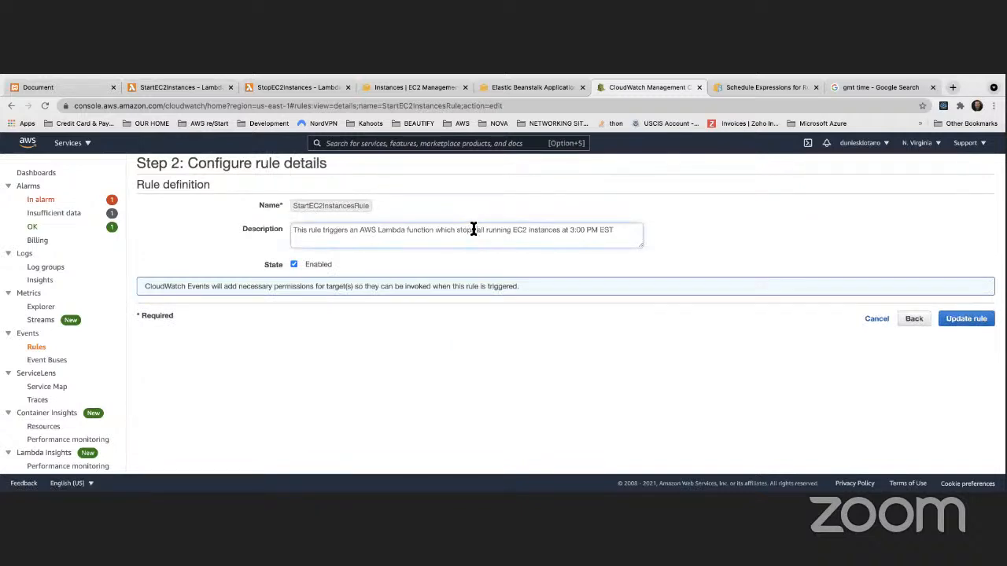
pyautogui.doubleClick(474, 229)
pyautogui.write('starts')
pyautogui.click(585, 230)
pyautogui.press('BackSpace')
pyautogui.press('BackSpace')
pyautogui.write('10')
pyautogui.click(961, 318)
# - Delete both Amazon_Inspector_Assessment rules from the rules list
pyautogui.scroll(-5, 430, 346)
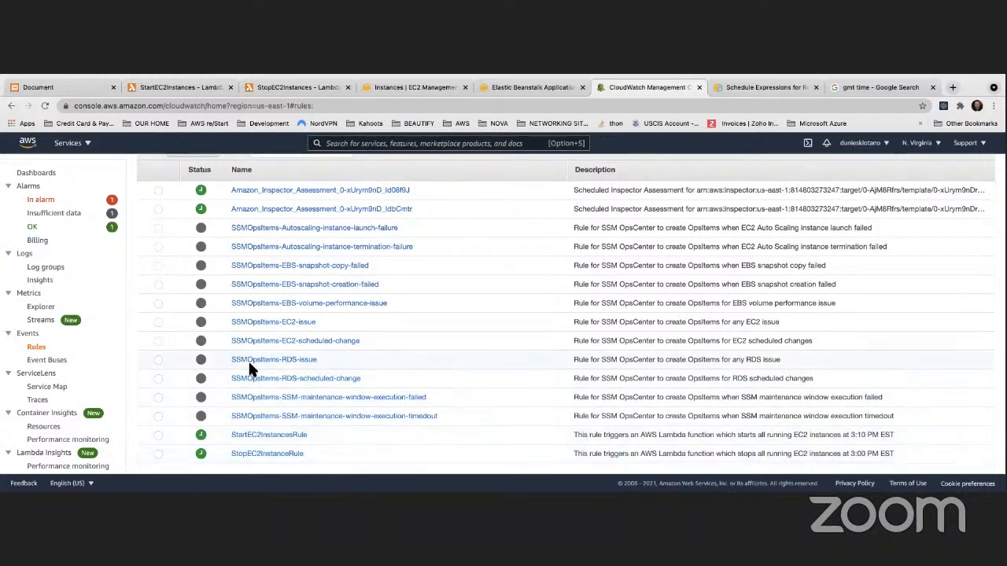
pyautogui.scroll(5, 248, 363)
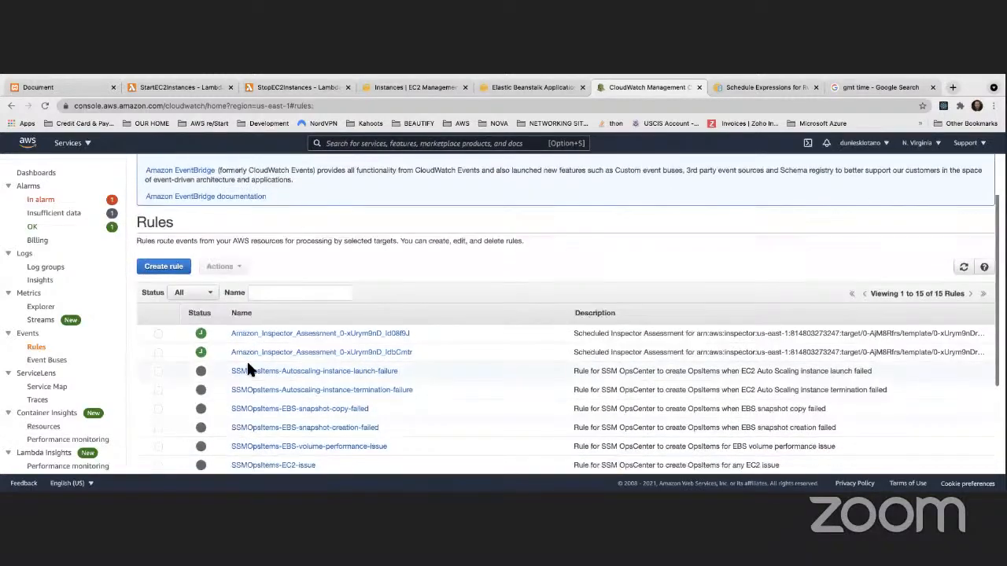
pyautogui.click(158, 335)
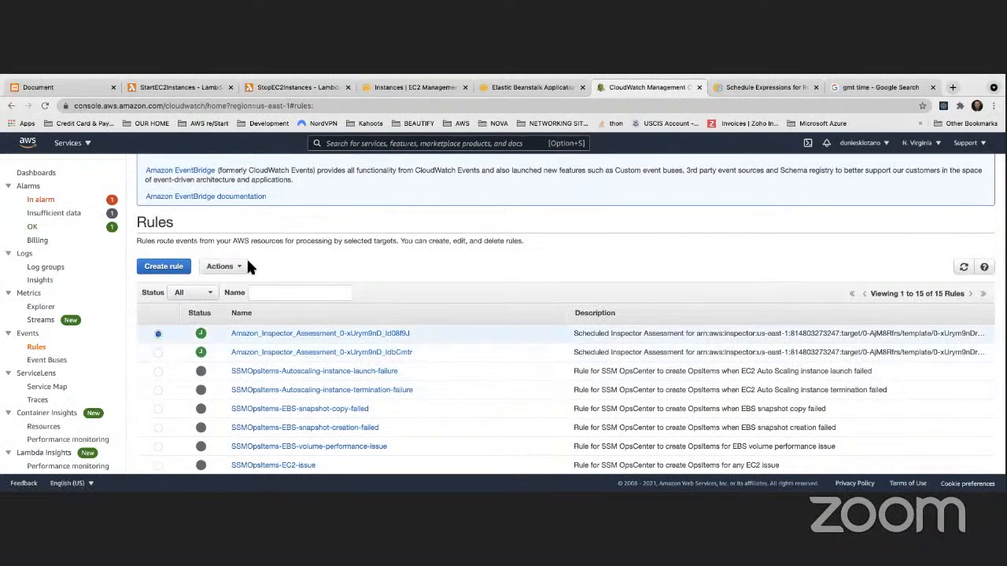
pyautogui.click(221, 266)
pyautogui.click(220, 299)
pyautogui.click(603, 355)
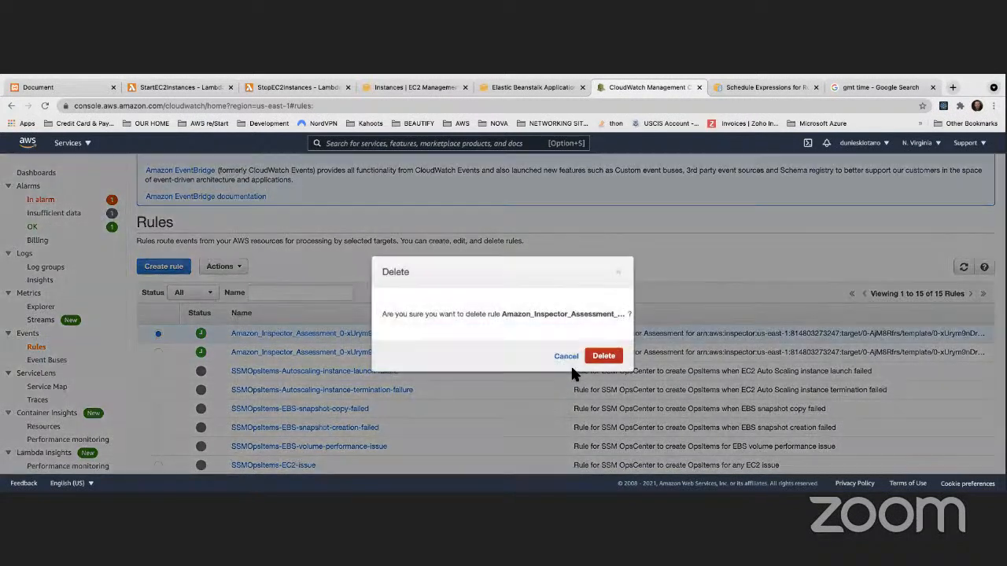
pyautogui.click(158, 335)
pyautogui.click(221, 266)
pyautogui.click(215, 301)
pyautogui.click(613, 360)
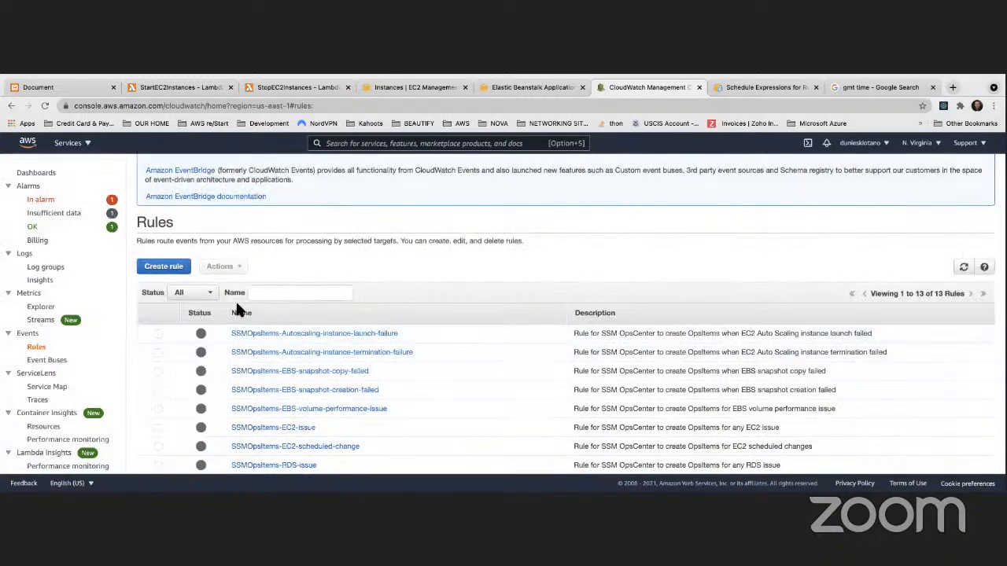
# - Delete the SSMOpsItems-Autoscaling-instance-launch-failure and SSMOpsItems-EBS-snapshot-copy-failed rules
pyautogui.scroll(-2, 168, 305)
pyautogui.click(158, 265)
pyautogui.click(233, 198)
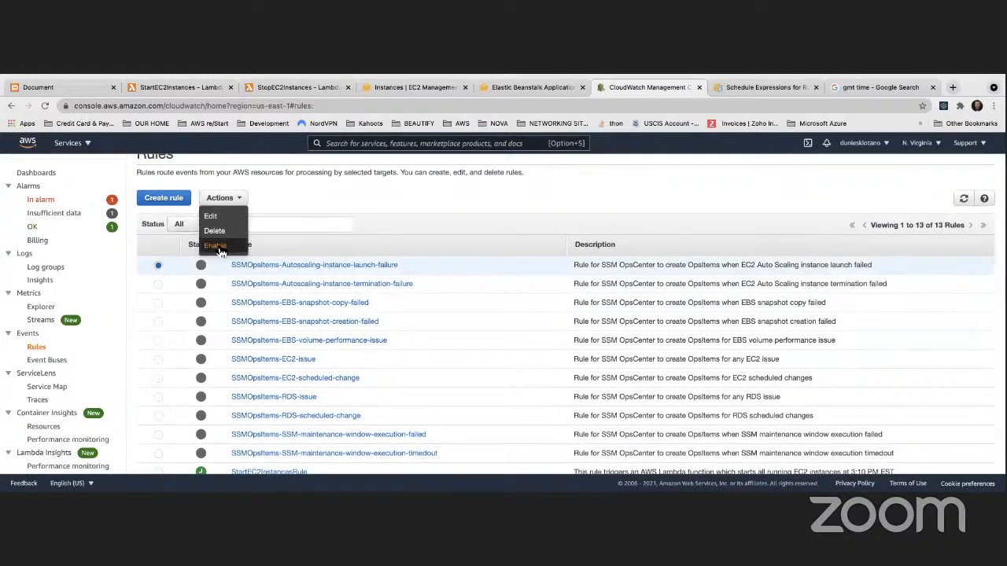
pyautogui.click(217, 233)
pyautogui.click(617, 359)
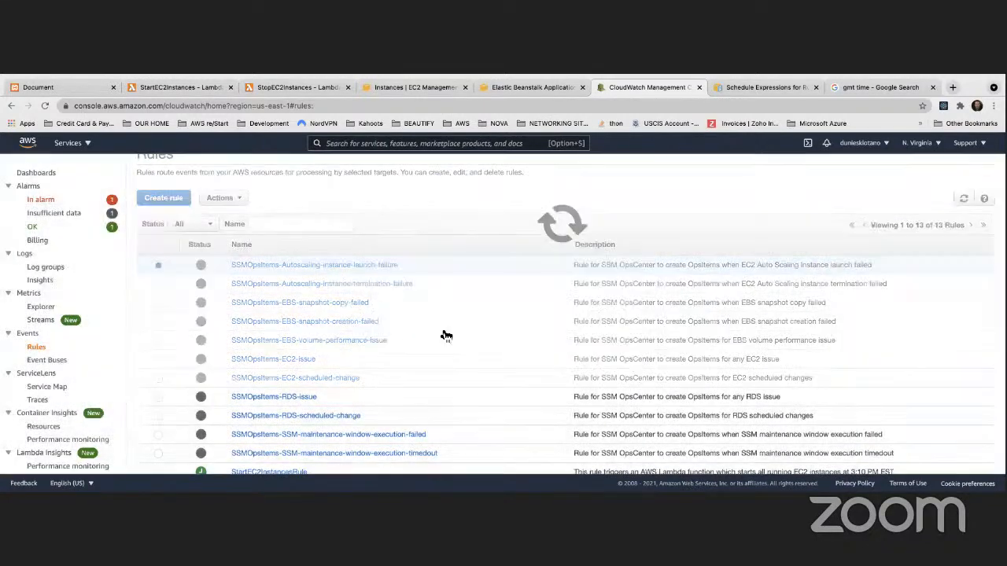
pyautogui.click(158, 266)
pyautogui.click(158, 284)
pyautogui.click(225, 198)
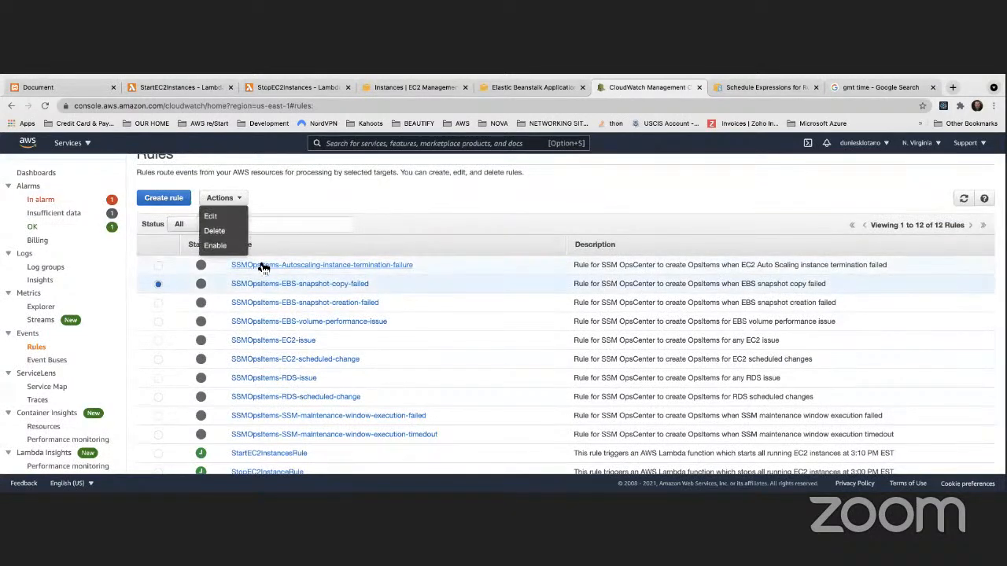
pyautogui.click(215, 231)
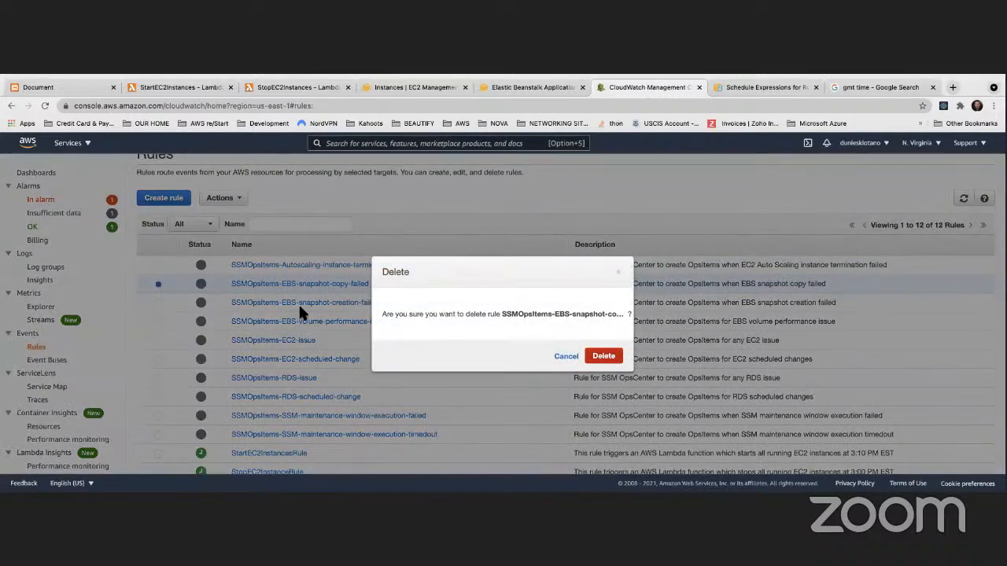
pyautogui.click(614, 359)
# - Delete the SSMOpsItems-Autoscaling-instance-termination-failure and SSMOpsItems-EBS-snapshot-creation-failed rules
pyautogui.click(158, 265)
pyautogui.click(231, 199)
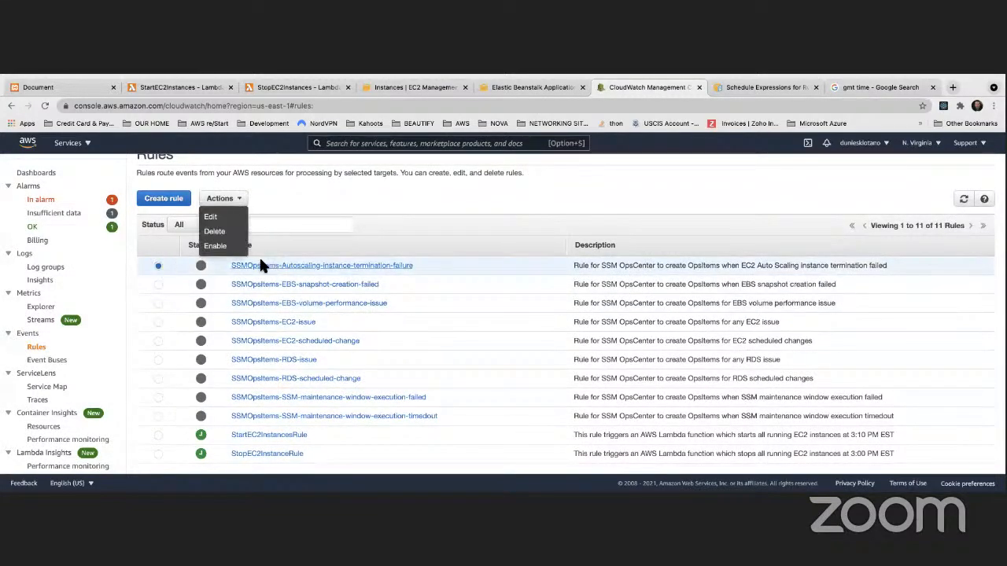
pyautogui.click(222, 235)
pyautogui.click(605, 355)
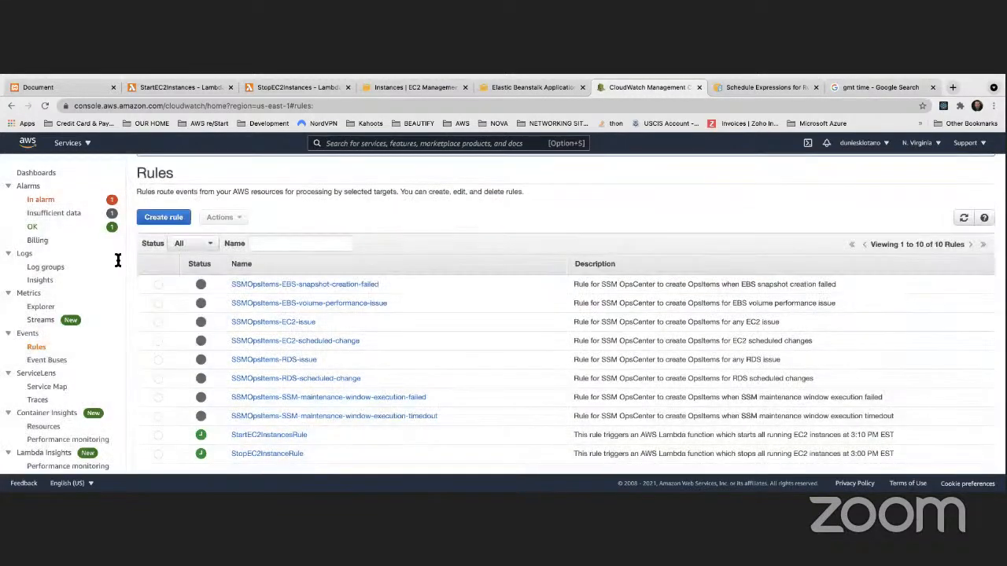
pyautogui.click(158, 284)
pyautogui.click(228, 218)
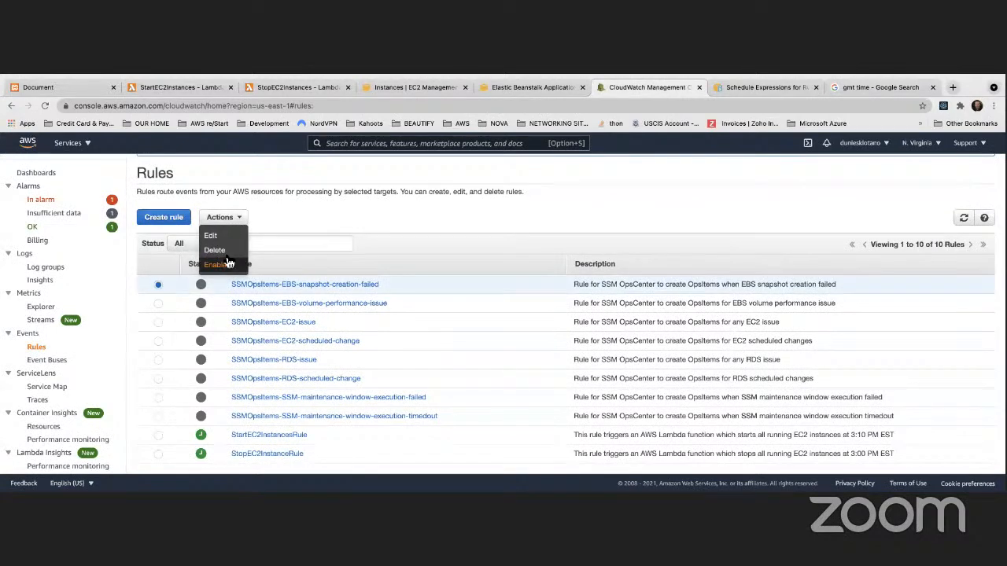
pyautogui.click(214, 250)
pyautogui.click(603, 354)
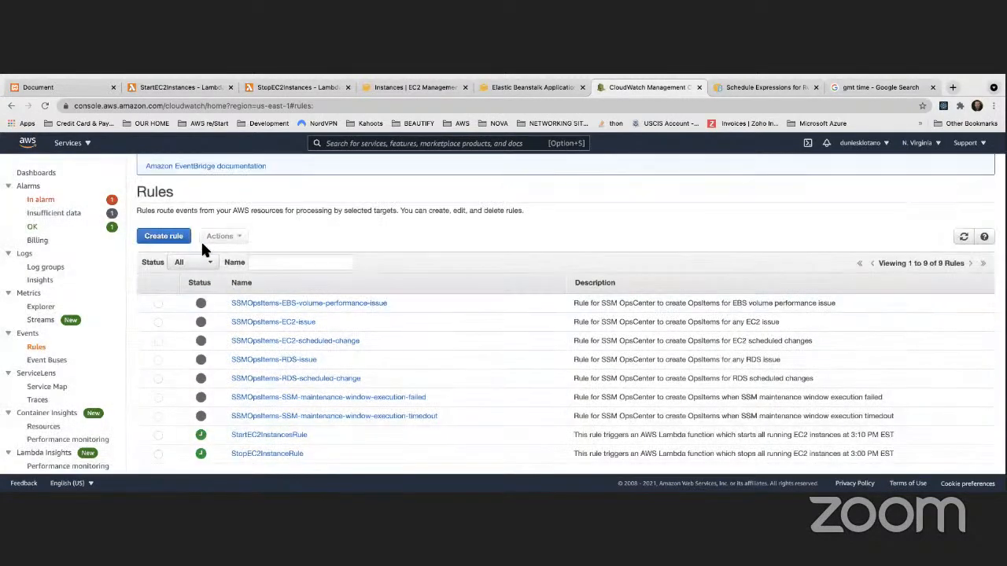
# - Delete the SSMOpsItems-EBS-volume-performance-issue and SSMOpsItems-EC2-issue rules
pyautogui.click(158, 303)
pyautogui.click(223, 236)
pyautogui.click(222, 269)
pyautogui.click(603, 355)
pyautogui.click(158, 322)
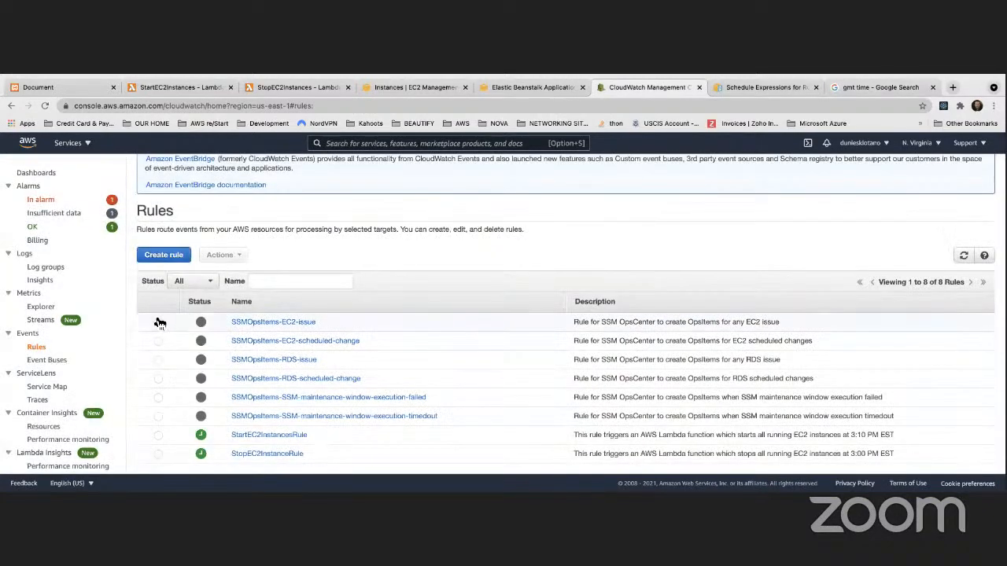
pyautogui.click(220, 254)
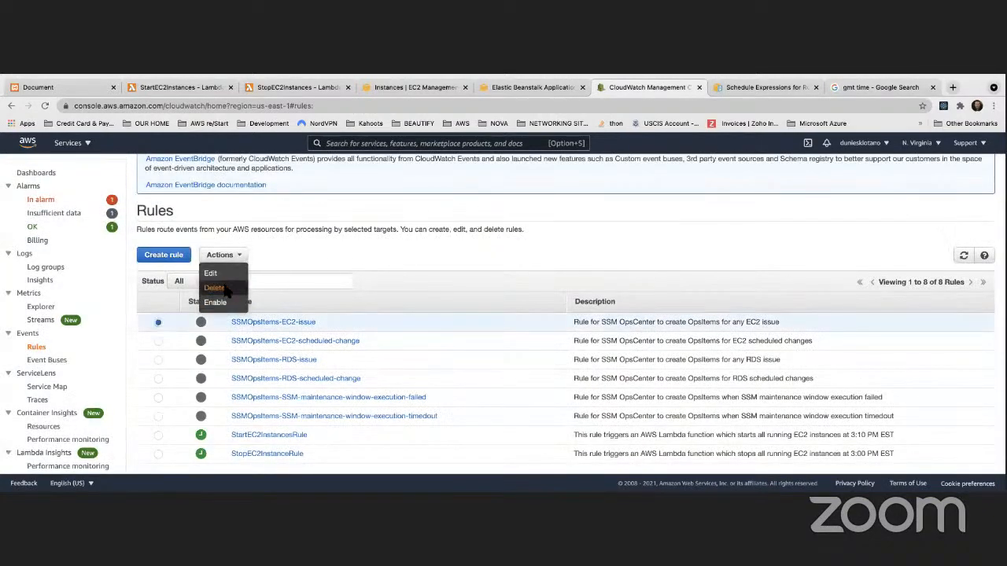
pyautogui.click(222, 287)
pyautogui.click(603, 355)
# - Delete the SSMOpsItems-EC2-scheduled-change and SSMOpsItems-RDS-issue rules
pyautogui.click(158, 341)
pyautogui.click(222, 273)
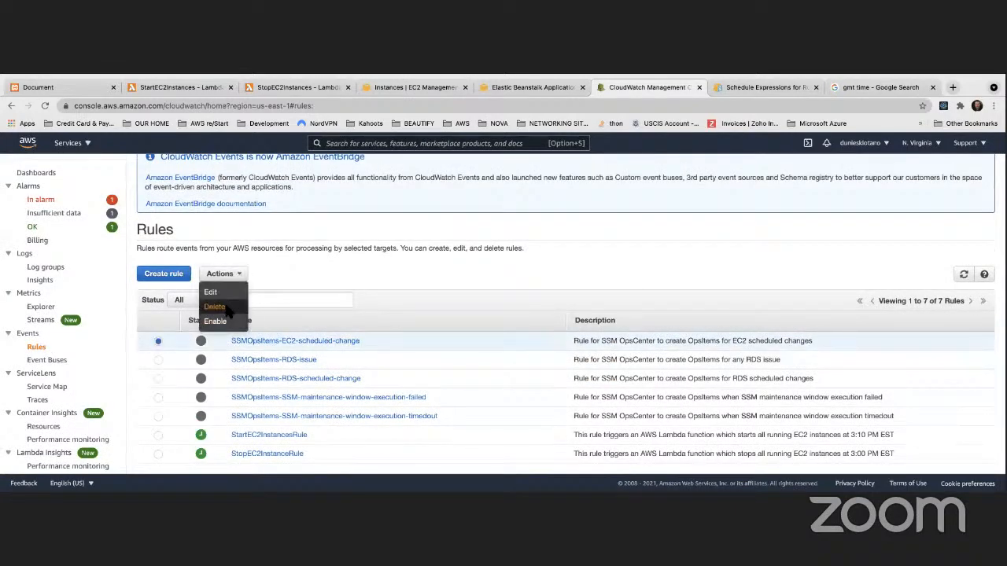
pyautogui.click(221, 304)
pyautogui.click(603, 356)
pyautogui.click(158, 355)
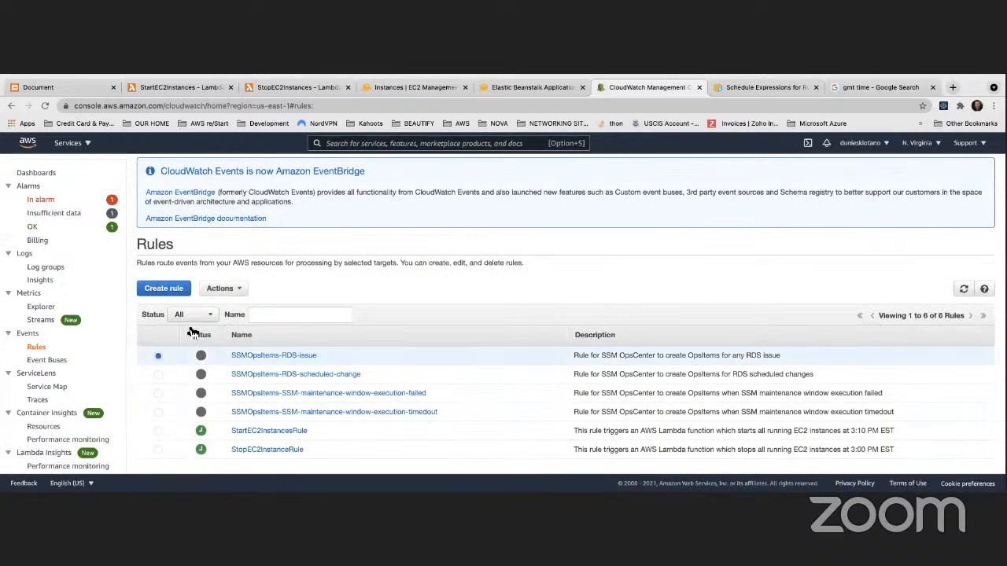
pyautogui.click(222, 288)
pyautogui.click(223, 318)
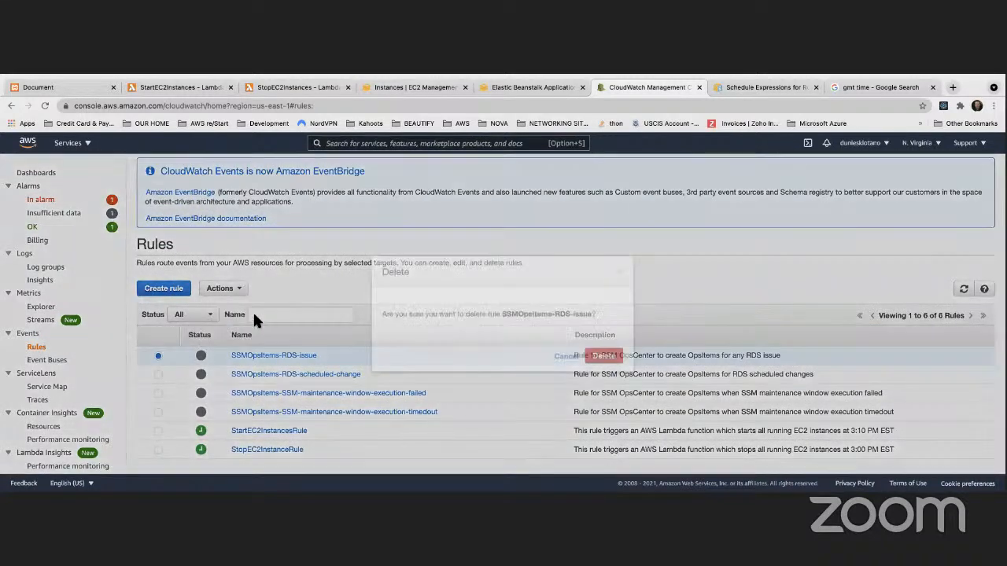
pyautogui.click(619, 358)
# - Delete the SSMOpsItems-RDS-scheduled-change and SSMOpsItems-SSM-maintenance-window-execution-failed rules
pyautogui.click(158, 355)
pyautogui.click(222, 288)
pyautogui.click(223, 319)
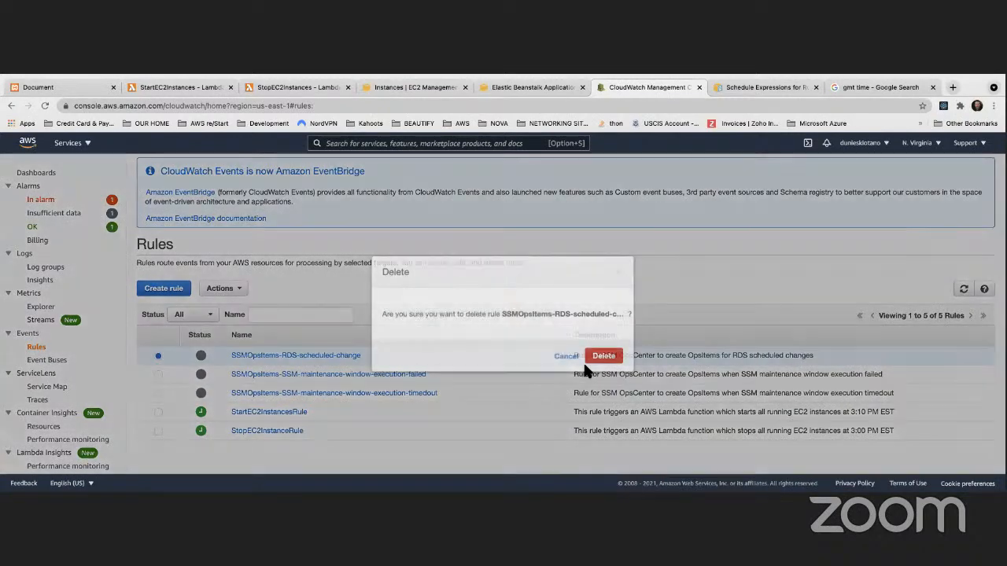
pyautogui.click(604, 357)
pyautogui.click(158, 355)
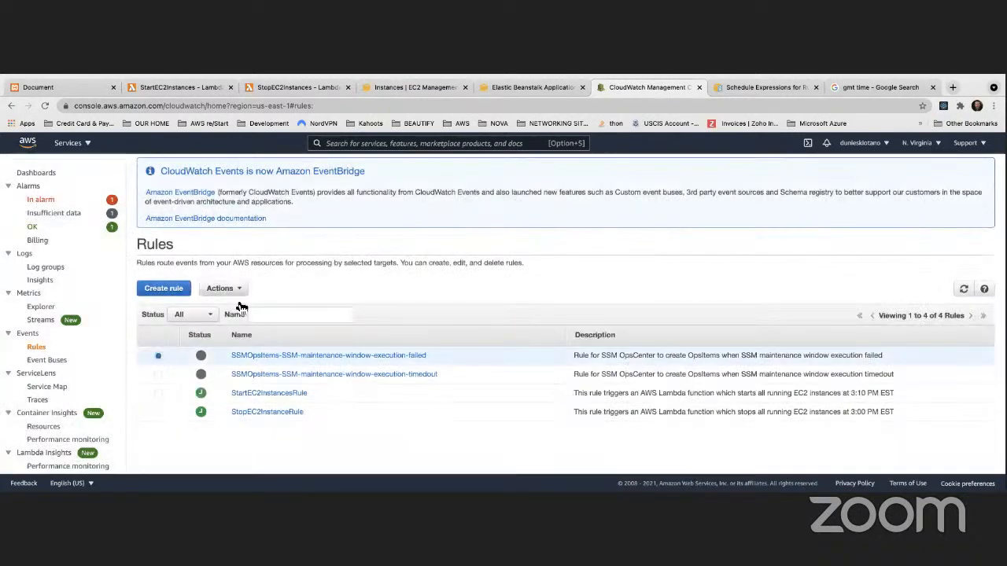
pyautogui.click(221, 288)
pyautogui.click(218, 321)
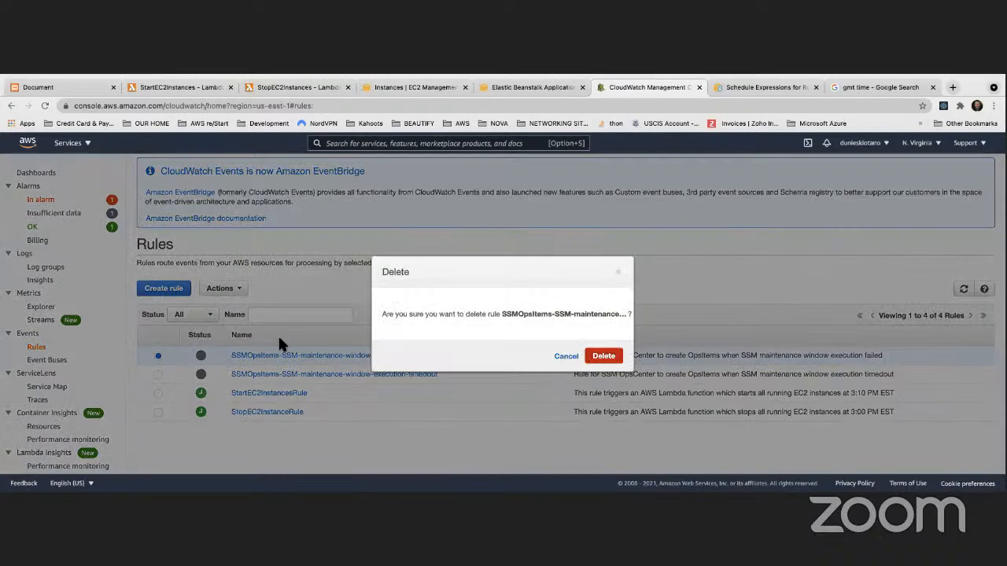
pyautogui.click(603, 356)
# - Delete the SSMOpsItems-SSM-maintenance-window-execution-timedout rule
pyautogui.click(158, 355)
pyautogui.click(222, 288)
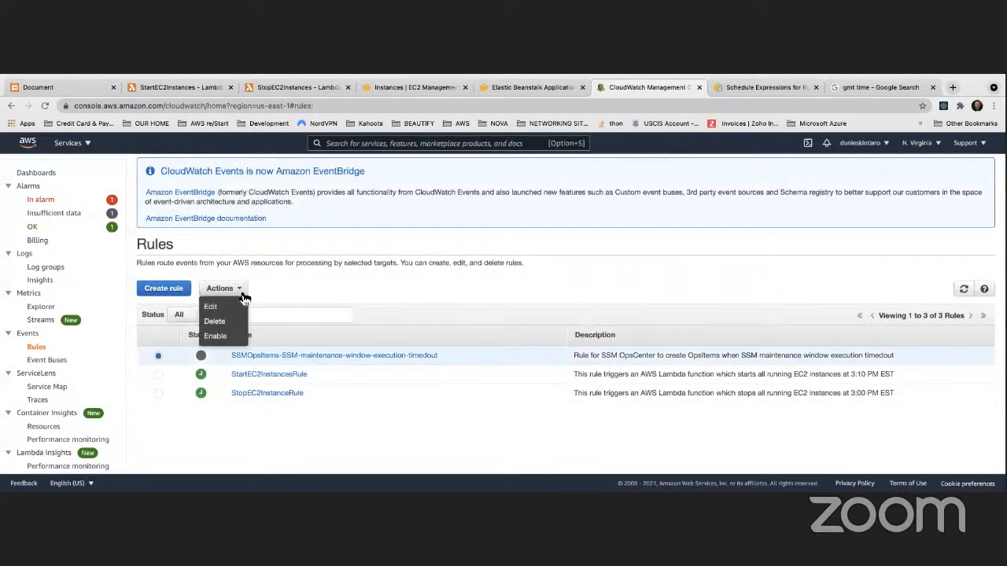
pyautogui.click(220, 321)
pyautogui.click(603, 355)
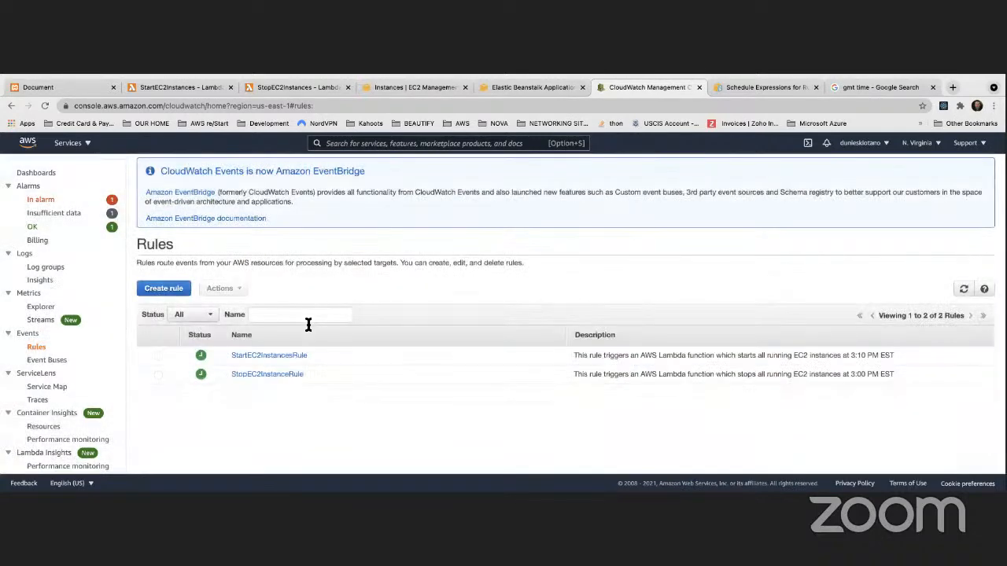